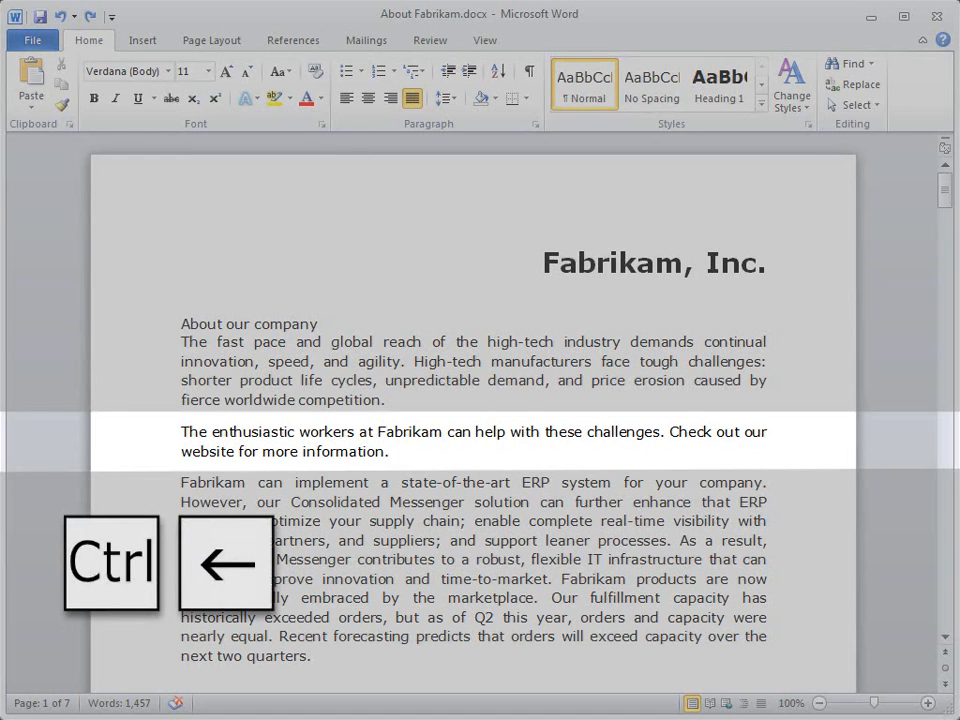
Select the word "enthusiastic" in the "The enthusiastic workers" paragraph one character at a time
{"action": "key", "text": "ctrl+Left"}
{"action": "key", "text": "ctrl+Left"}
{"action": "key", "text": "ctrl+Left"}
{"action": "key", "text": "ctrl+Left"}
{"action": "key", "text": "ctrl+Left"}
{"action": "key", "text": "ctrl+Left"}
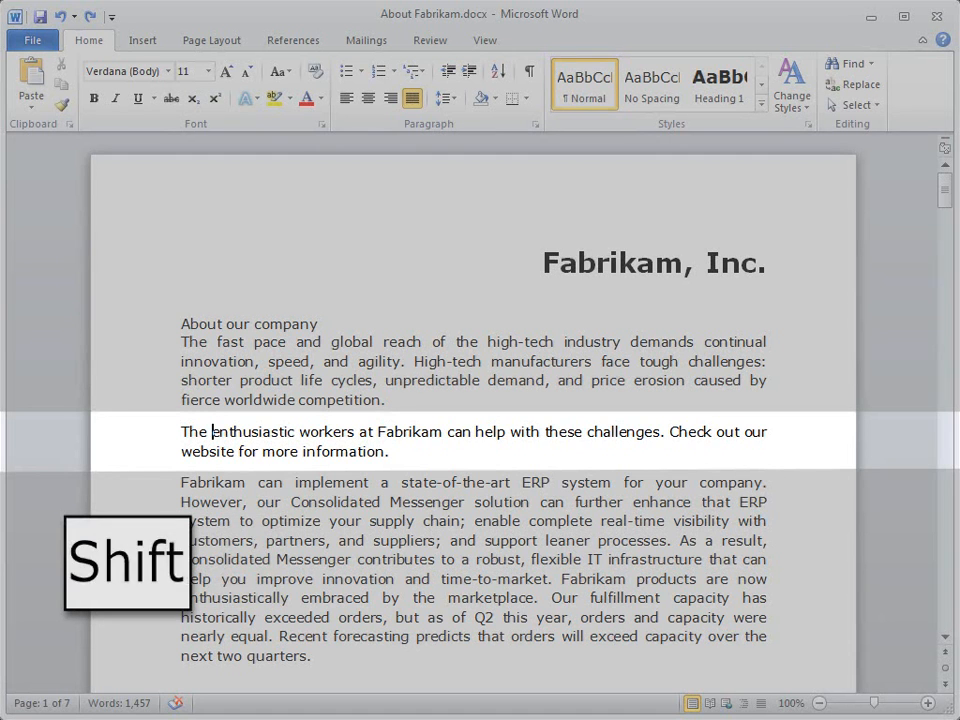
{"action": "key", "text": "shift+Right"}
{"action": "key", "text": "shift+Right"}
{"action": "key", "text": "shift+Right"}
{"action": "key", "text": "shift+Right"}
{"action": "key", "text": "shift+Right"}
{"action": "key", "text": "shift+Right"}
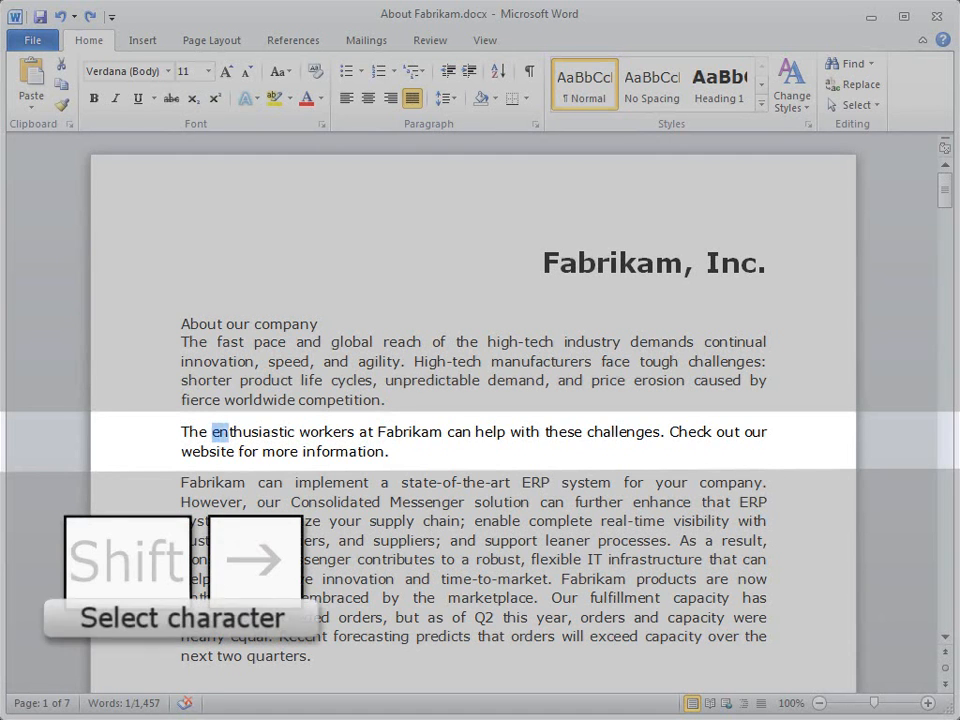
{"action": "key", "text": "shift+Right"}
{"action": "key", "text": "shift+Right"}
{"action": "key", "text": "shift+Right"}
{"action": "key", "text": "shift+Right"}
{"action": "key", "text": "shift+Right"}
{"action": "key", "text": "shift+Right"}
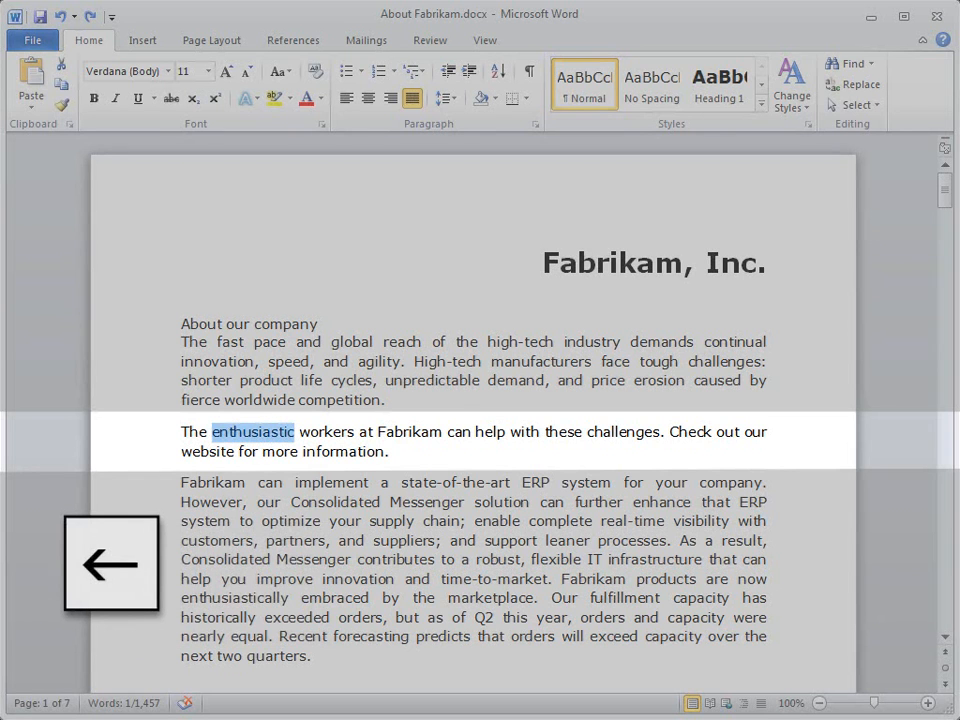
Select from before "enthusiastic" to the end of its line, and switch the selection to the start of that line
{"action": "key", "text": "Left"}
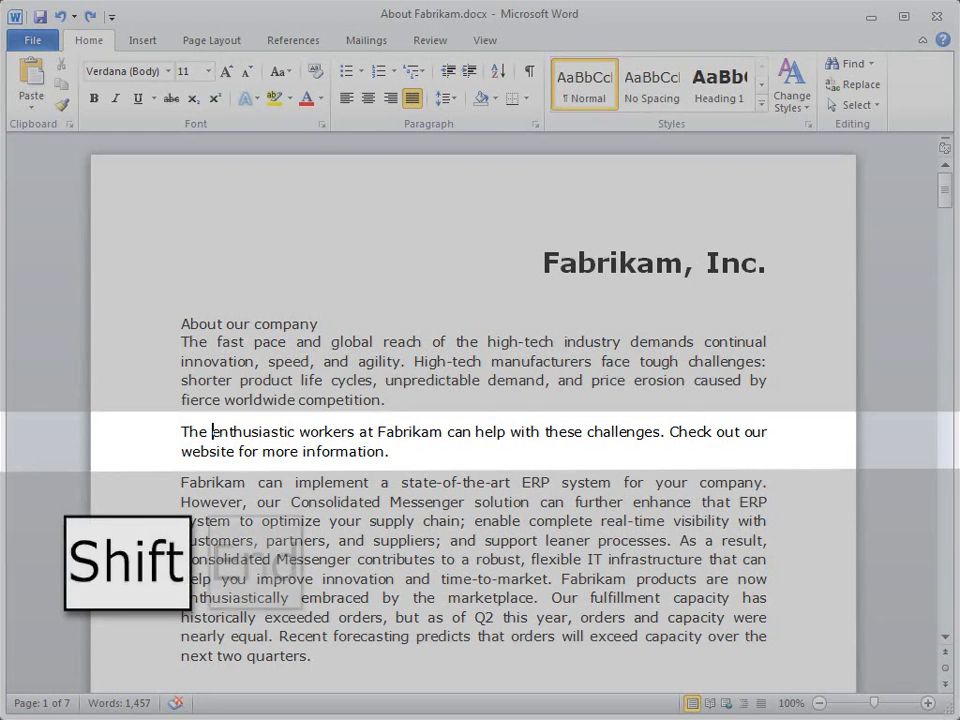
{"action": "key", "text": "shift+End"}
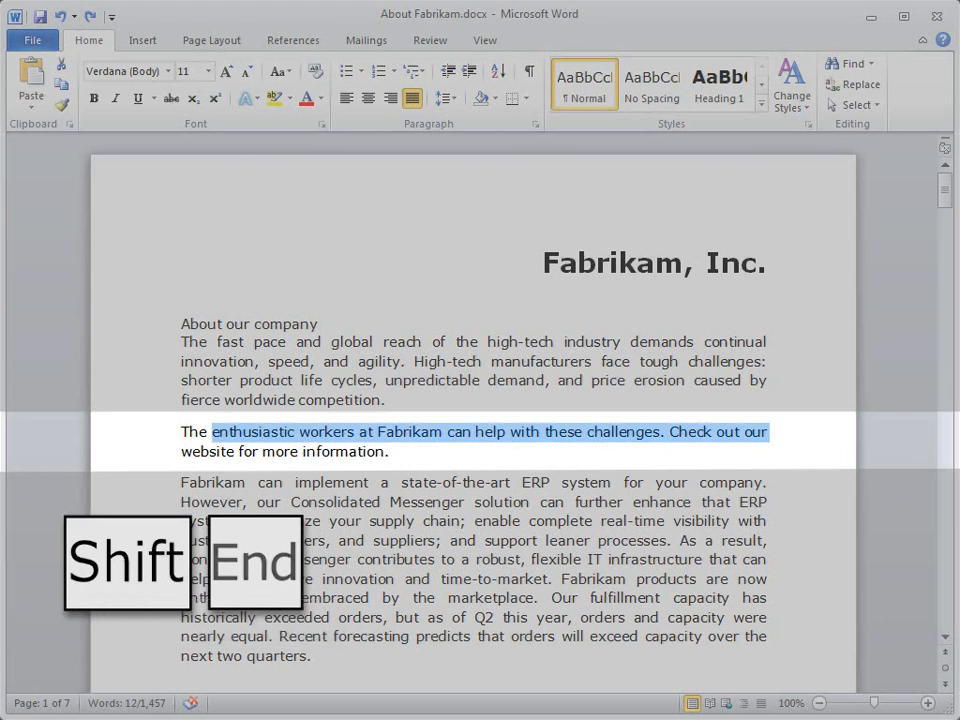
{"action": "key", "text": "shift+Home"}
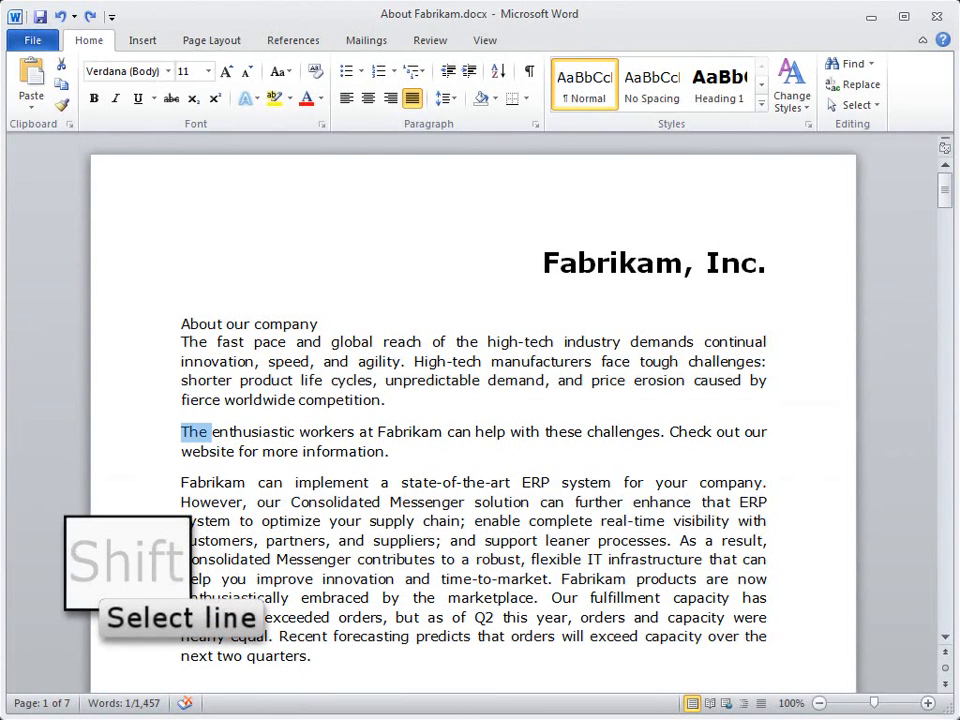
Extend the selection up three lines, and reverse it downward into the first line of the "Fabrikam can implement" paragraph
{"action": "key", "text": "shift+Up"}
{"action": "key", "text": "shift+Up"}
{"action": "key", "text": "shift+Up"}
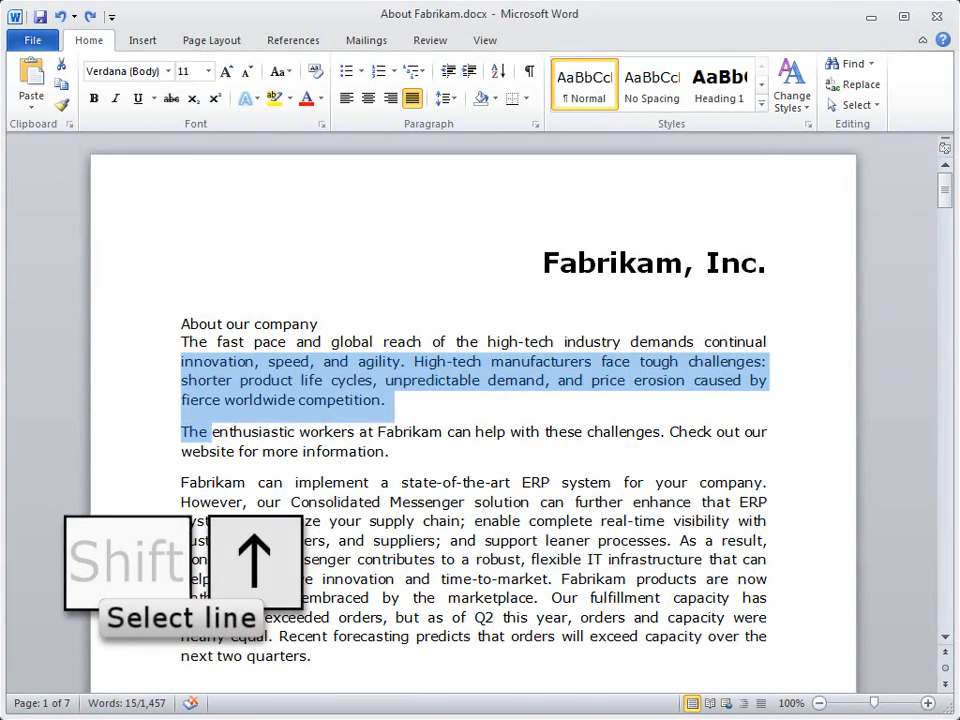
{"action": "key", "text": "shift+Down"}
{"action": "key", "text": "shift+Down"}
{"action": "key", "text": "shift+Down"}
{"action": "key", "text": "shift+Down"}
{"action": "key", "text": "shift+Down"}
{"action": "key", "text": "shift+Down"}
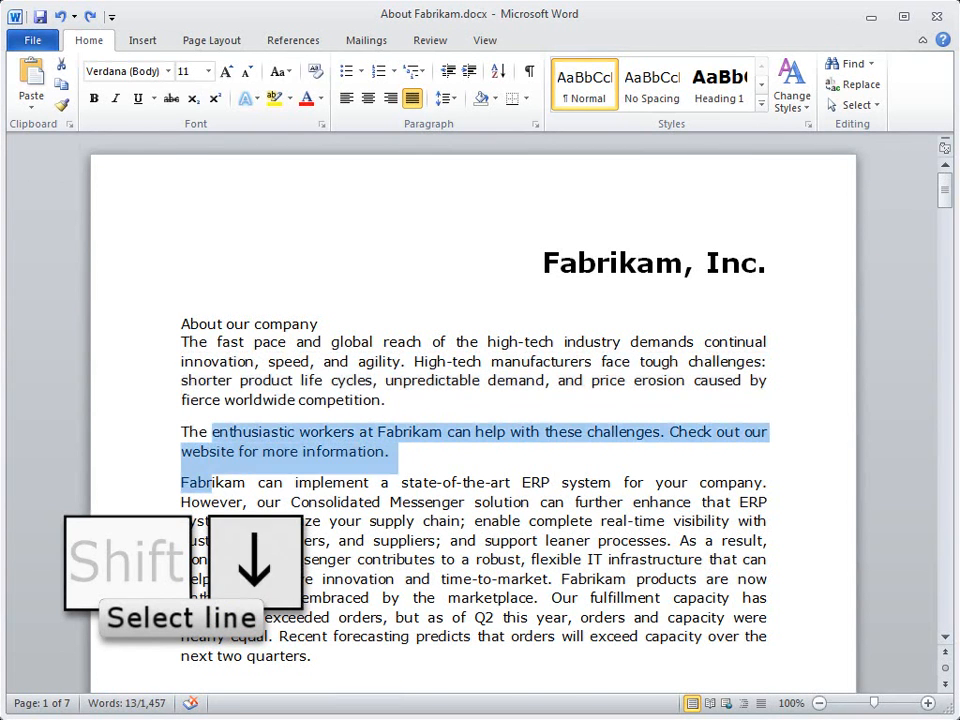
Select "enthusiastic workers" one word at a time, starting from the cursor before "enthusiastic"
{"action": "key", "text": "Up"}
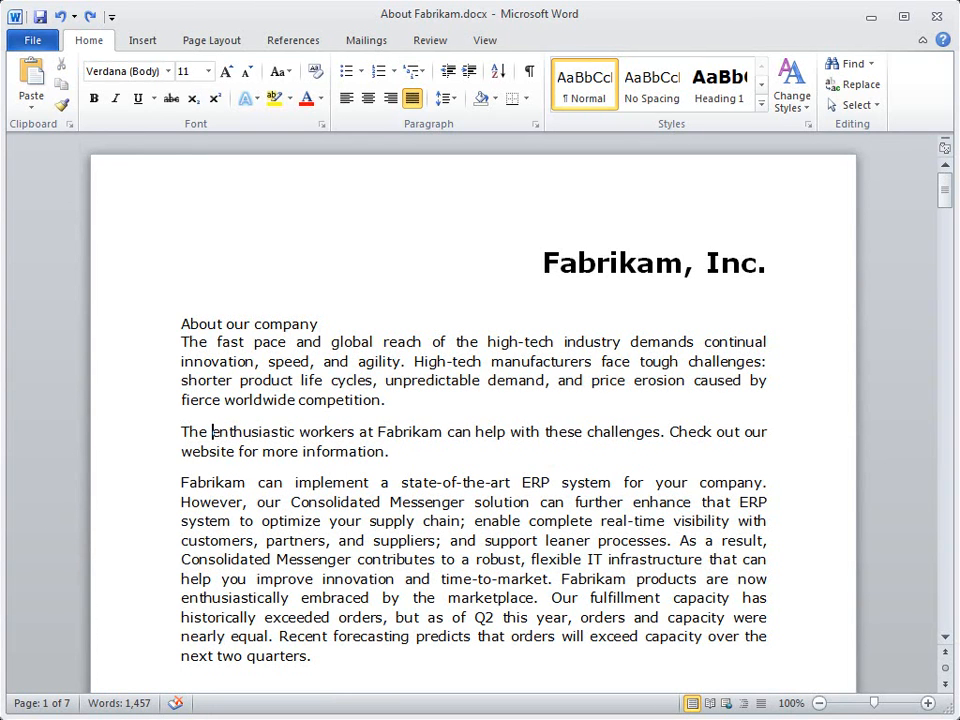
{"action": "key", "text": "ctrl"}
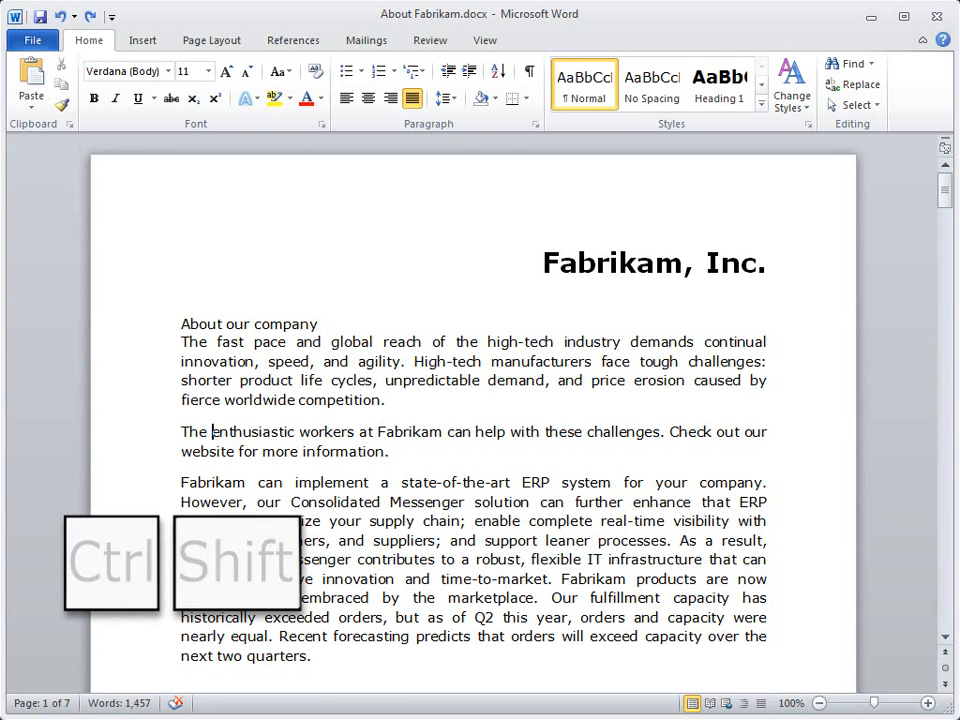
{"action": "key", "text": "ctrl+shift+Right"}
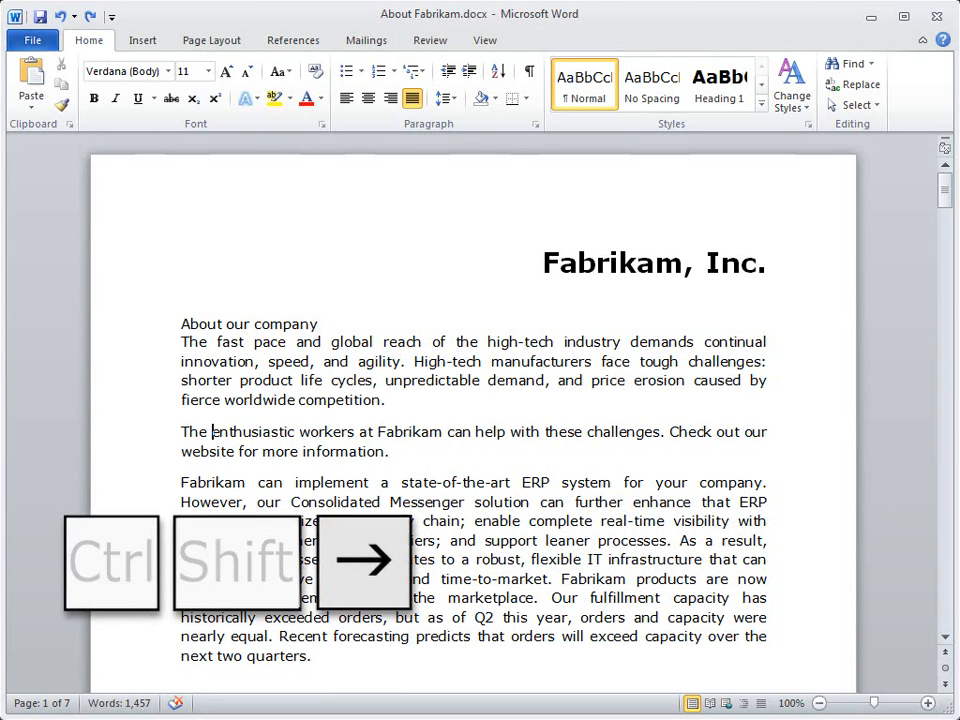
{"action": "key", "text": "ctrl+shift+Right"}
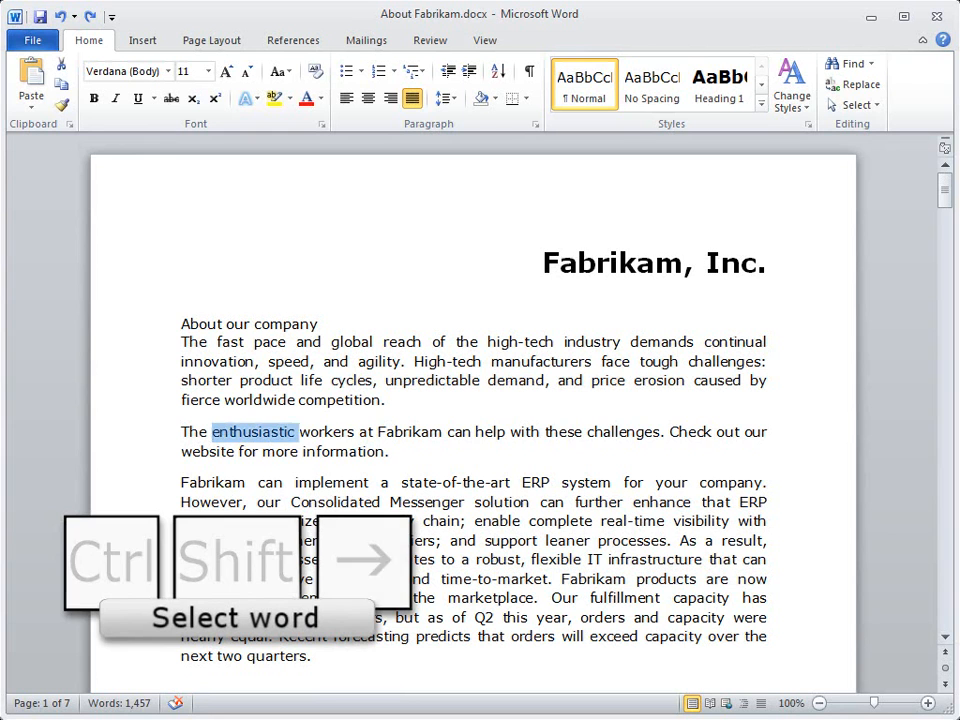
{"action": "key", "text": "ctrl+shift+Right"}
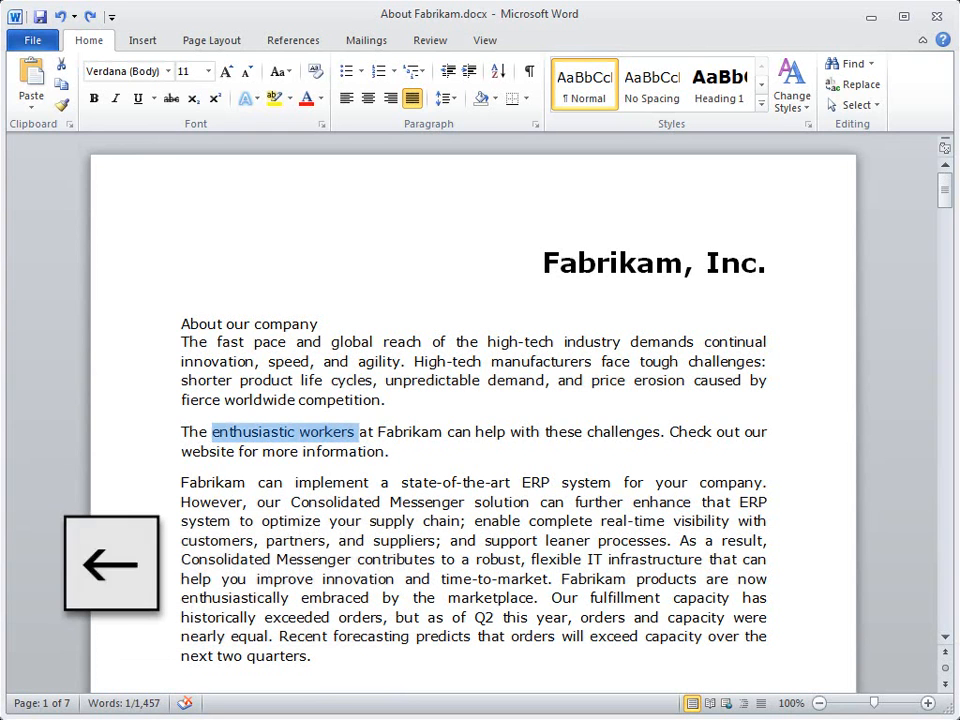
From the start of the "Fabrikam can implement" paragraph, select the two paragraphs above, and reduce the selection to the "The enthusiastic workers" paragraph
{"action": "key", "text": "Left"}
{"action": "key", "text": "Down"}
{"action": "key", "text": "Left"}
{"action": "key", "text": "Left"}
{"action": "key", "text": "Left"}
{"action": "key", "text": "Left"}
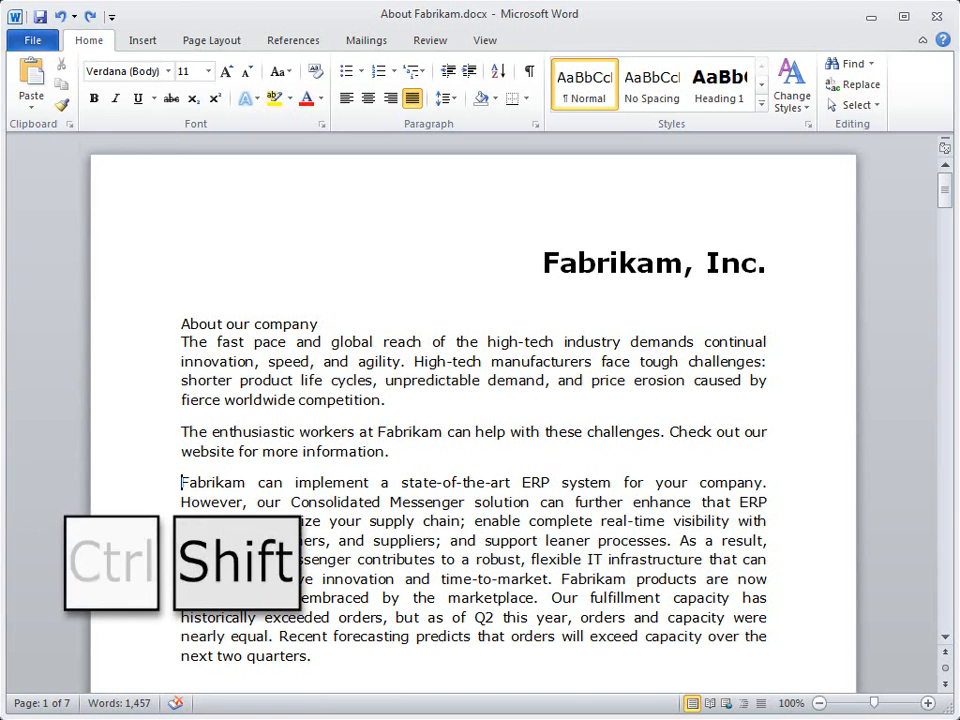
{"action": "key", "text": "ctrl+shift+Down"}
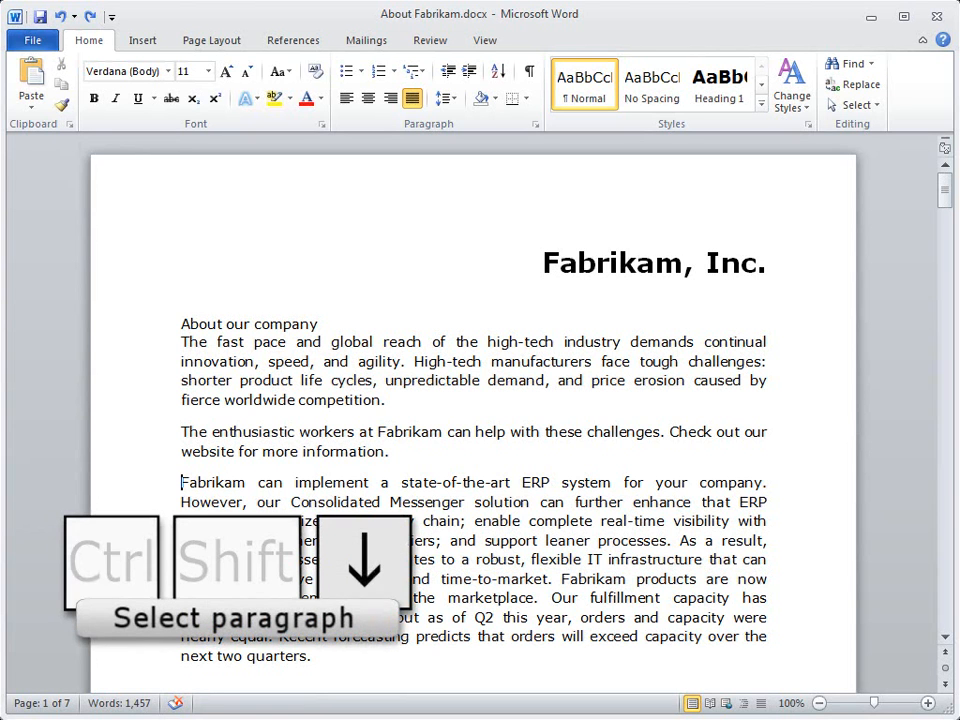
{"action": "key", "text": "ctrl+shift+Up"}
{"action": "key", "text": "ctrl+shift+Up"}
{"action": "key", "text": "ctrl+shift+Up"}
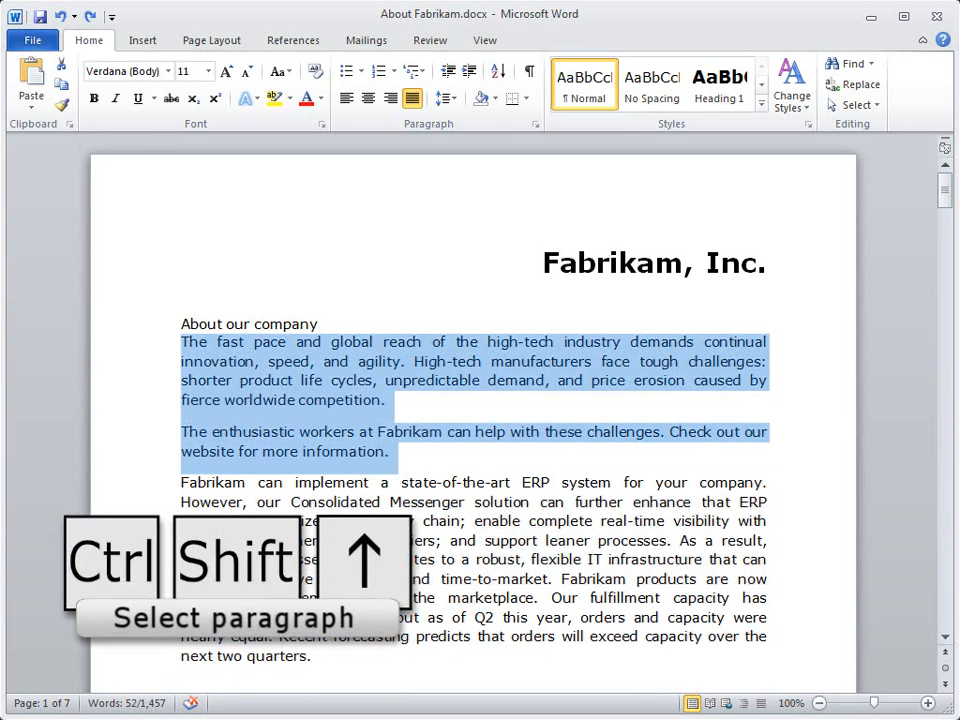
{"action": "key", "text": "ctrl+shift+Down"}
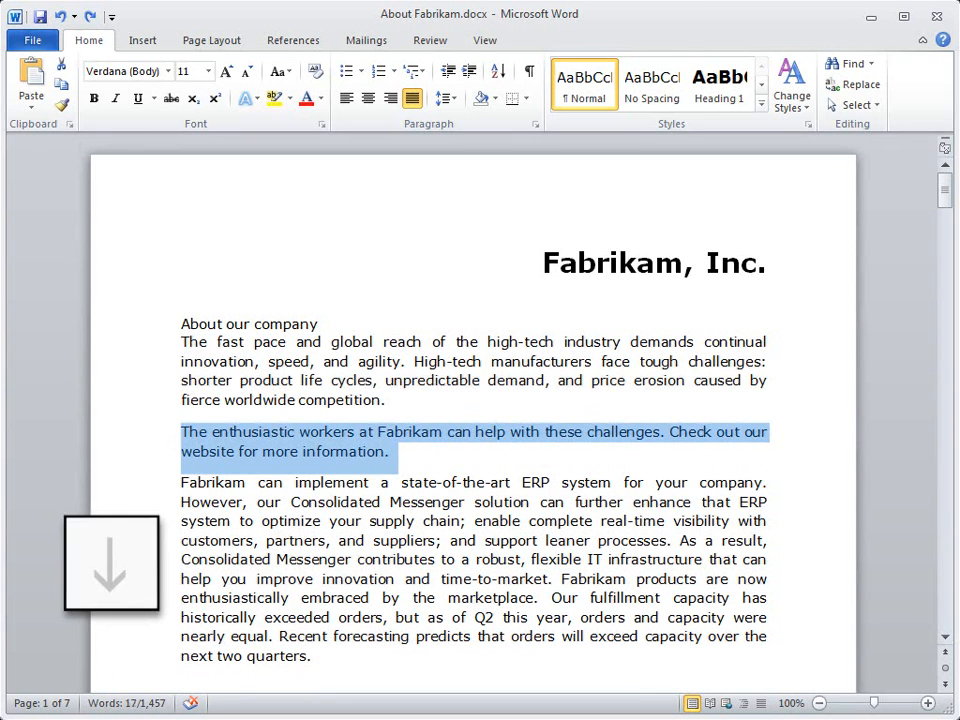
Select everything from the start of the "Fabrikam can implement" paragraph to the end of the document
{"action": "key", "text": "Down"}
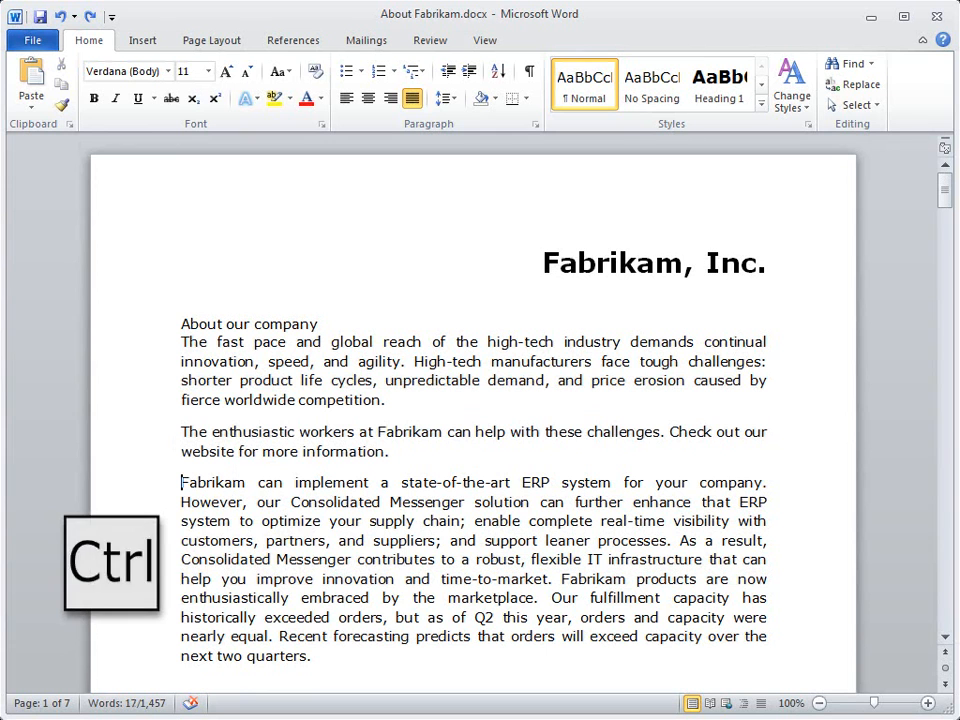
{"action": "key", "text": "ctrl+shift+End"}
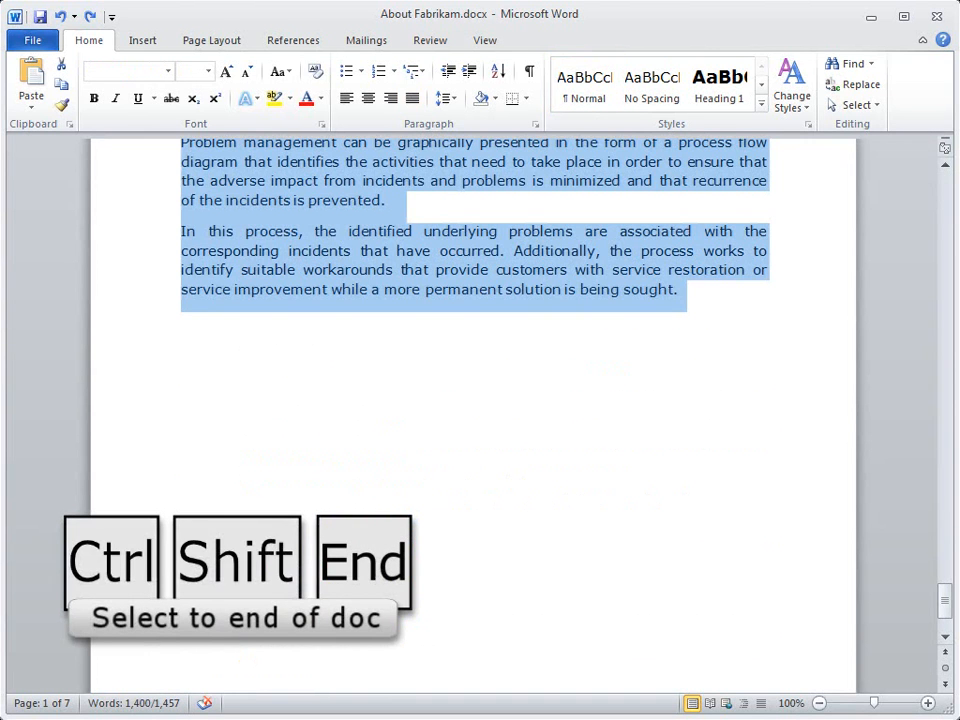
Replace "enthusiastic workers" with "dedicated staff" in the sentence about helping with these challenges
{"action": "scroll", "coordinate": [474, 415], "scroll_direction": "up", "scroll_amount": 5}
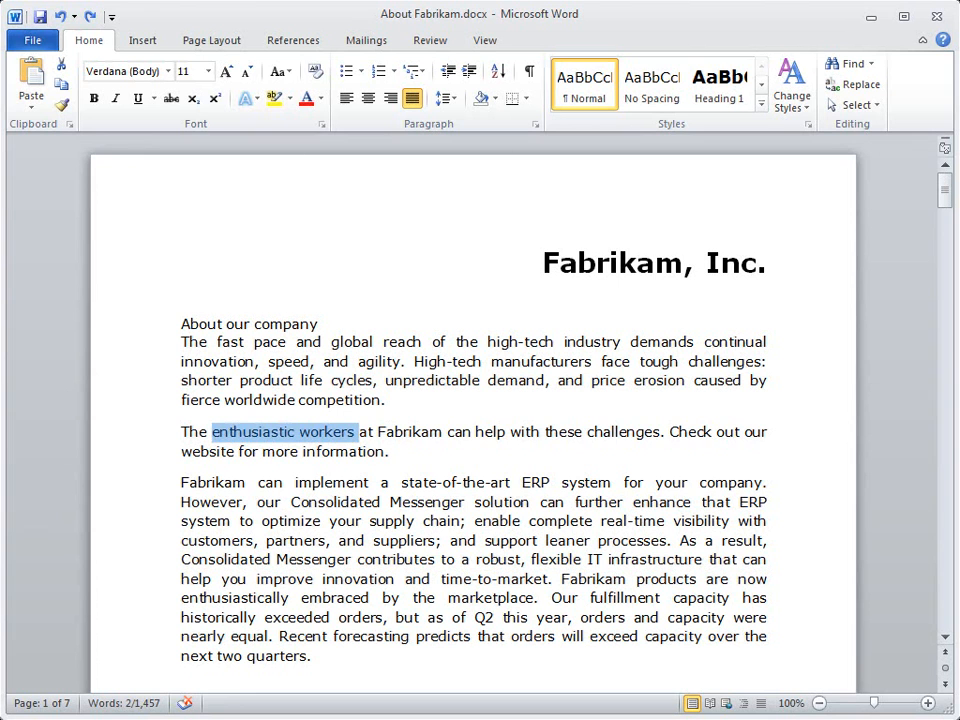
{"action": "type", "text": "dedicated "}
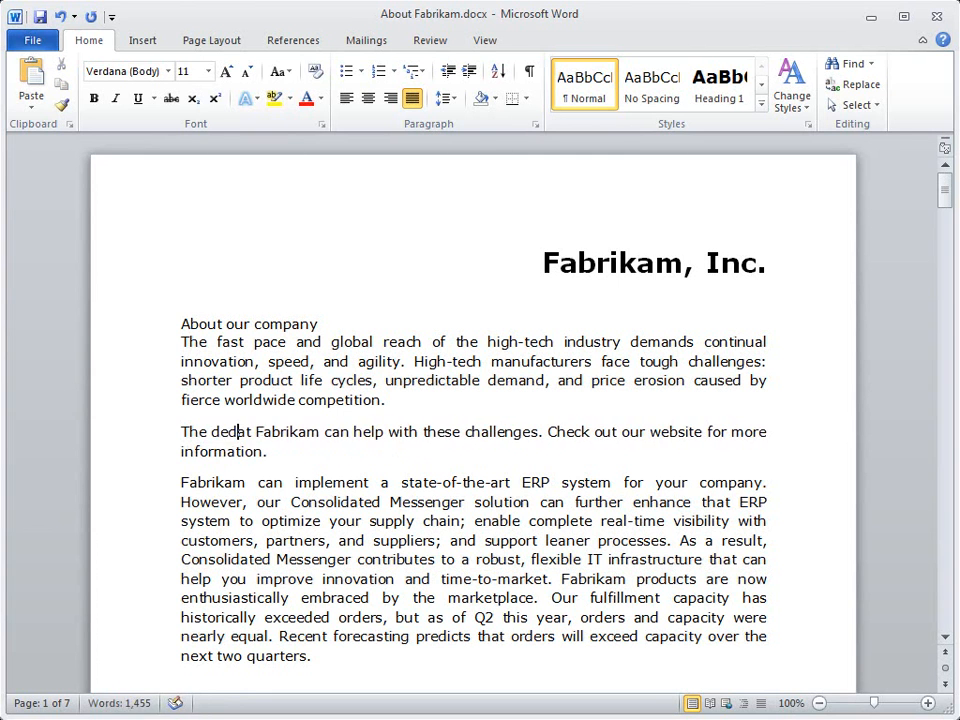
{"action": "type", "text": "staff"}
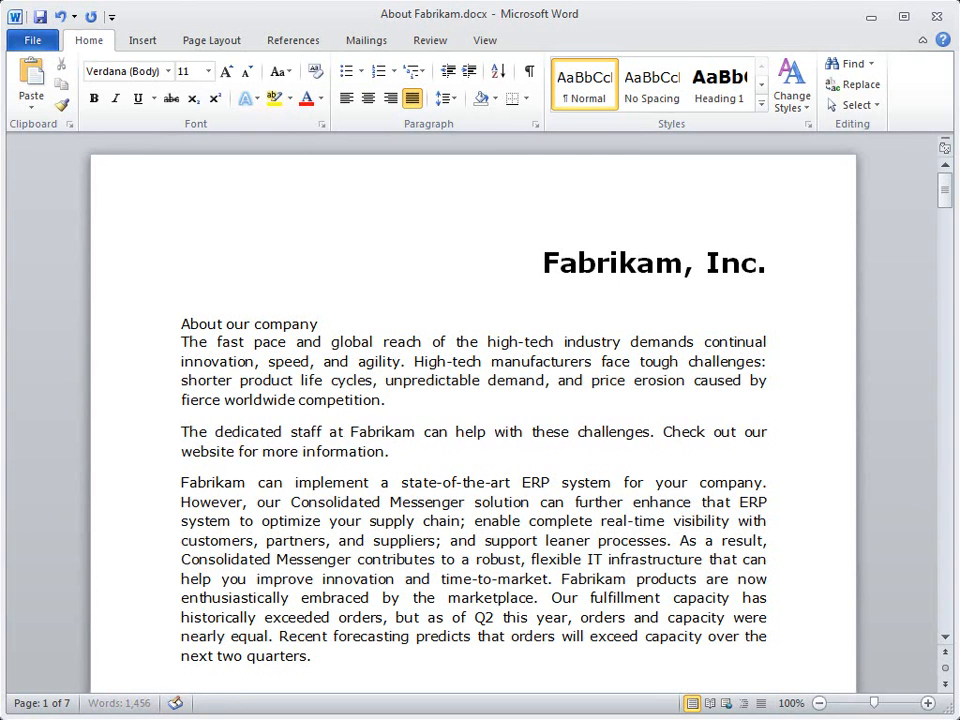
Select "dedicated staff" and step its font size down and up until it is 18 points
{"action": "key", "text": "ctrl+shift+Left"}
{"action": "key", "text": "ctrl+shift+Left"}
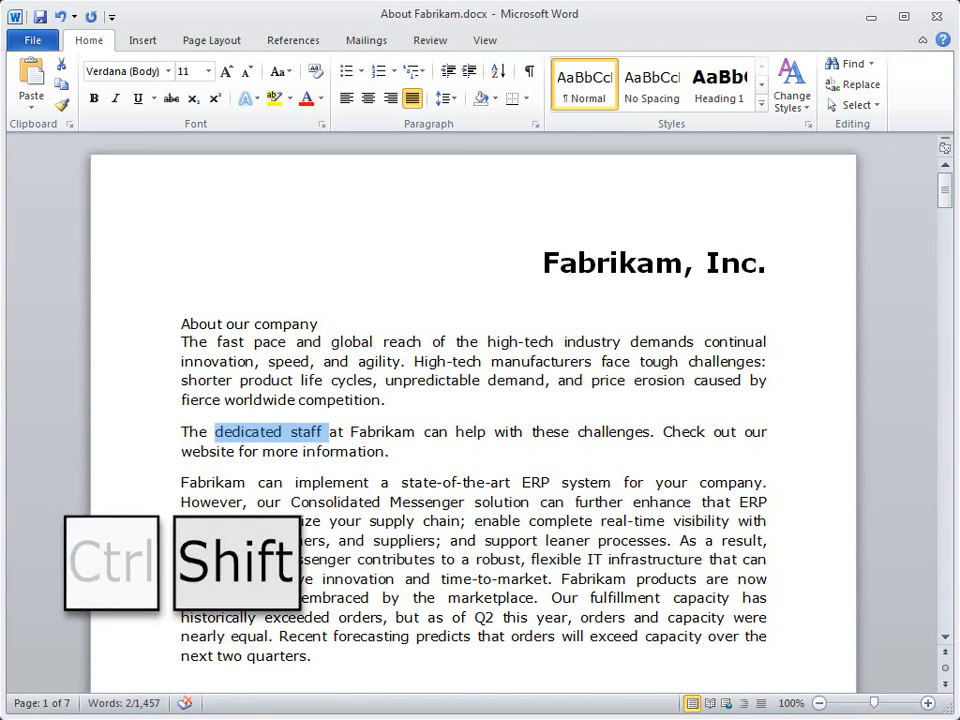
{"action": "key", "text": "ctrl+shift+period"}
{"action": "key", "text": "ctrl+shift+period"}
{"action": "key", "text": "ctrl+shift+period"}
{"action": "key", "text": "ctrl+shift+period"}
{"action": "key", "text": "ctrl+shift+period"}
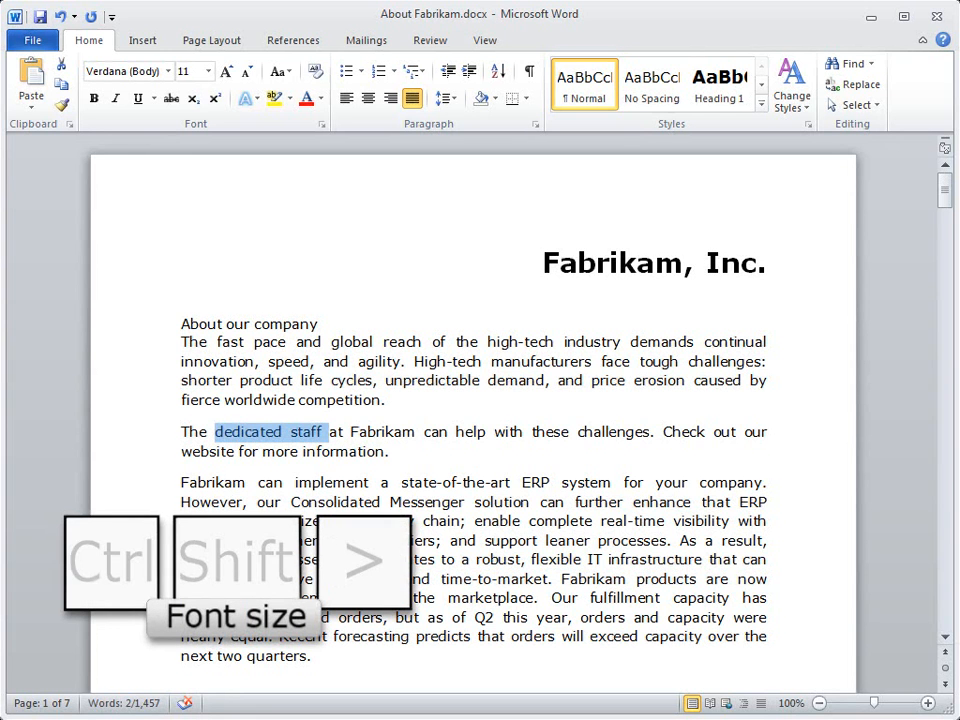
{"action": "key", "text": "ctrl+shift+comma"}
{"action": "key", "text": "ctrl+shift+comma"}
{"action": "key", "text": "ctrl+shift+comma"}
{"action": "key", "text": "ctrl+shift+comma"}
{"action": "key", "text": "ctrl+shift+comma"}
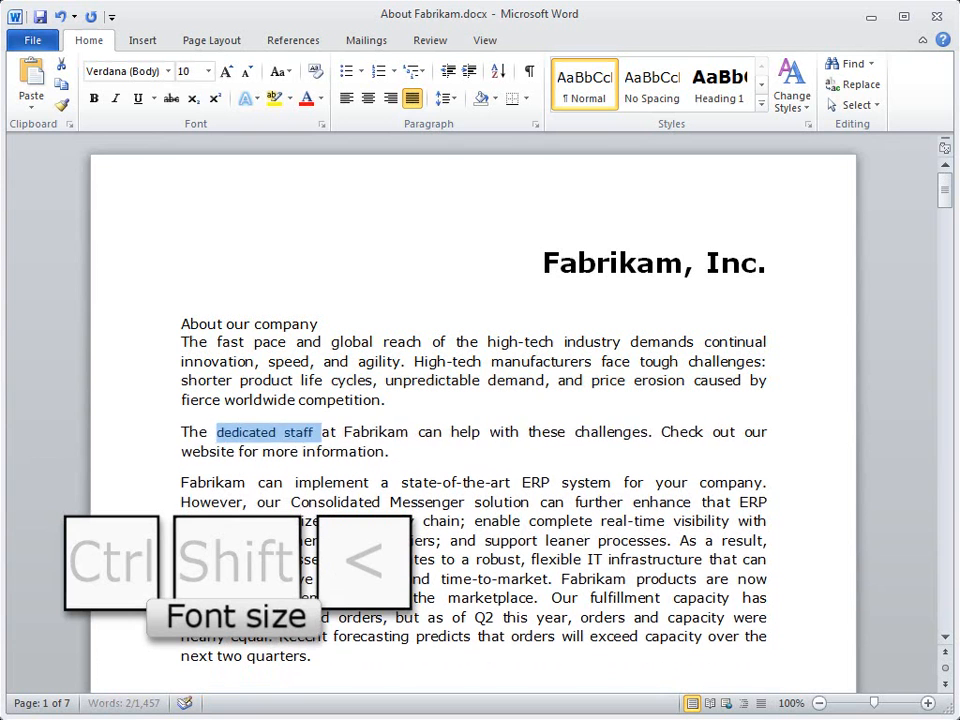
{"action": "key", "text": "ctrl+shift+comma"}
{"action": "key", "text": "ctrl+shift+comma"}
{"action": "key", "text": "ctrl+shift+comma"}
{"action": "key", "text": "ctrl+shift+period"}
{"action": "key", "text": "ctrl+shift+period"}
{"action": "key", "text": "ctrl+shift+period"}
{"action": "key", "text": "ctrl+shift+period"}
{"action": "key", "text": "ctrl+shift+period"}
{"action": "key", "text": "ctrl+shift+period"}
{"action": "key", "text": "ctrl+shift+period"}
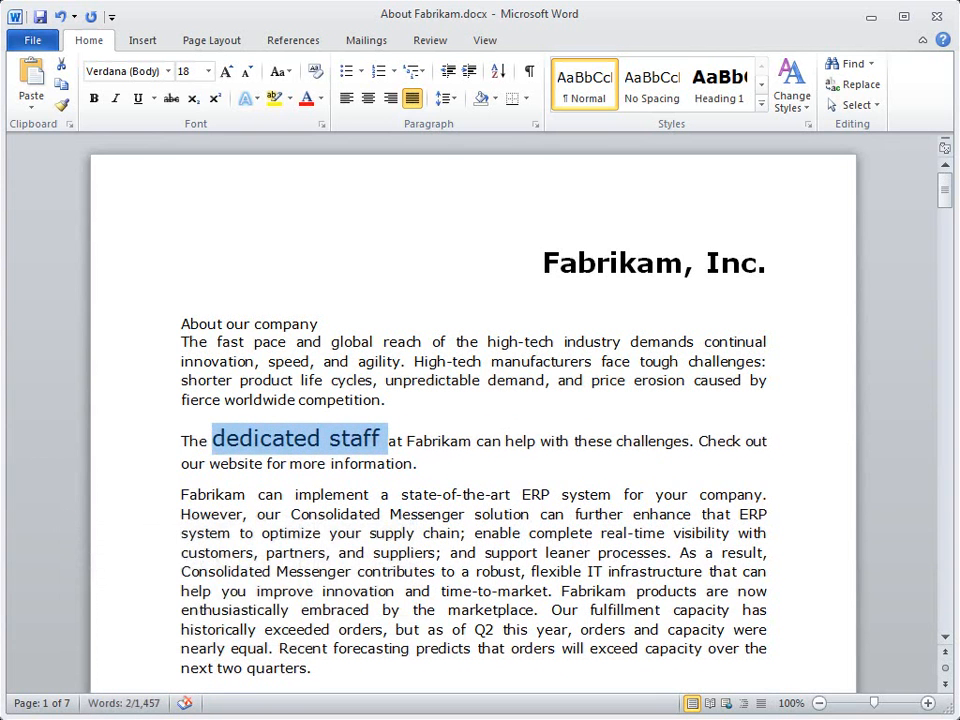
Format the selected "dedicated staff" text as bold, underlined and italic
{"action": "key", "text": "ctrl+b"}
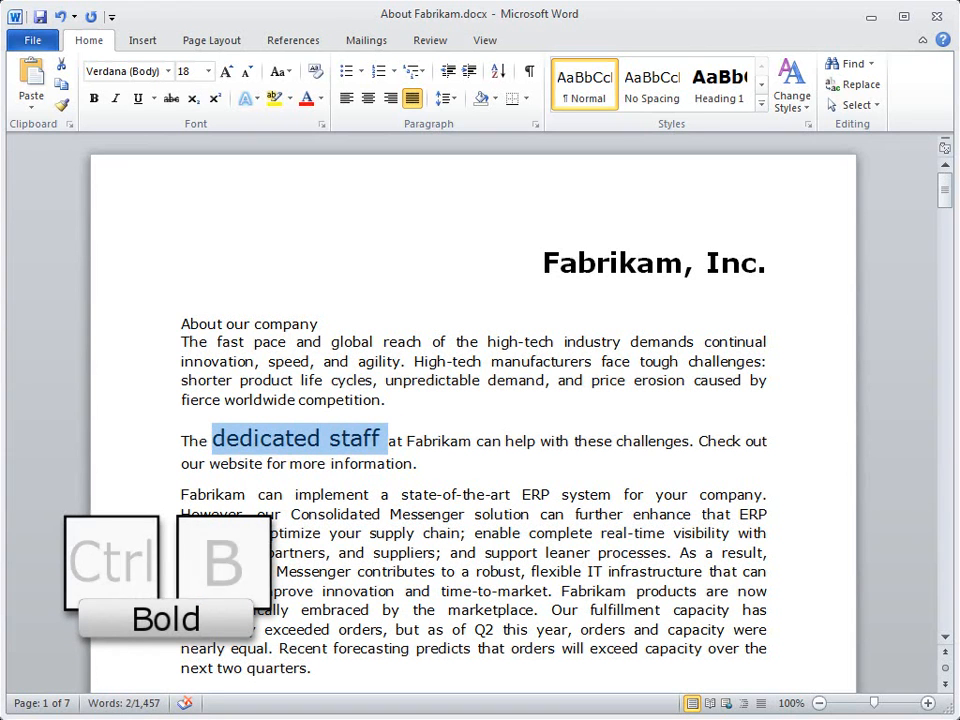
{"action": "key", "text": "ctrl+b"}
{"action": "key", "text": "ctrl+u"}
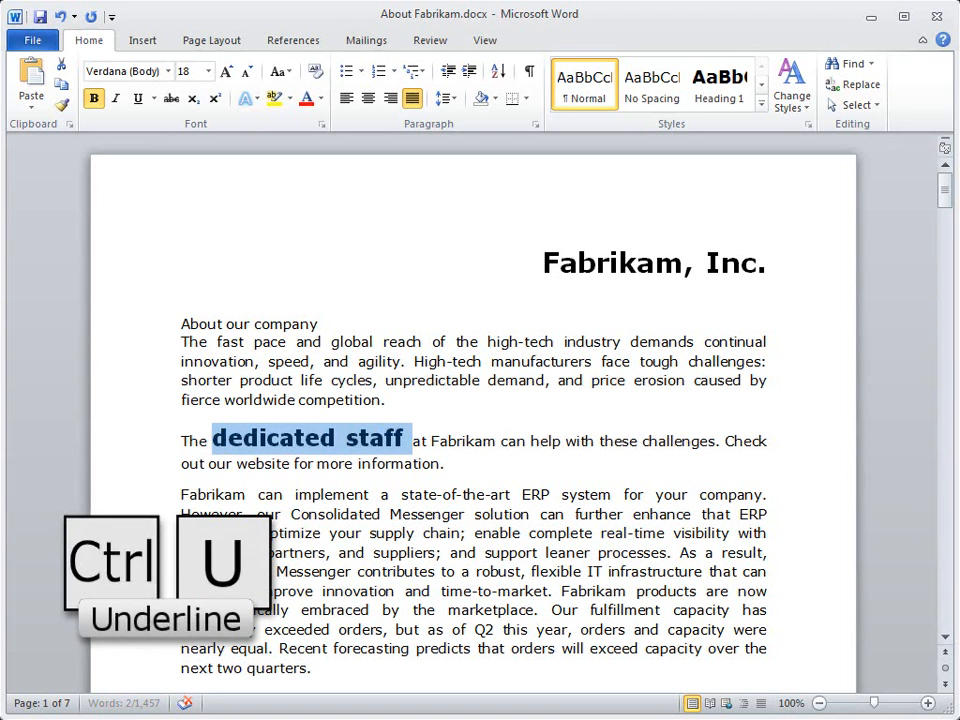
{"action": "key", "text": "ctrl+u"}
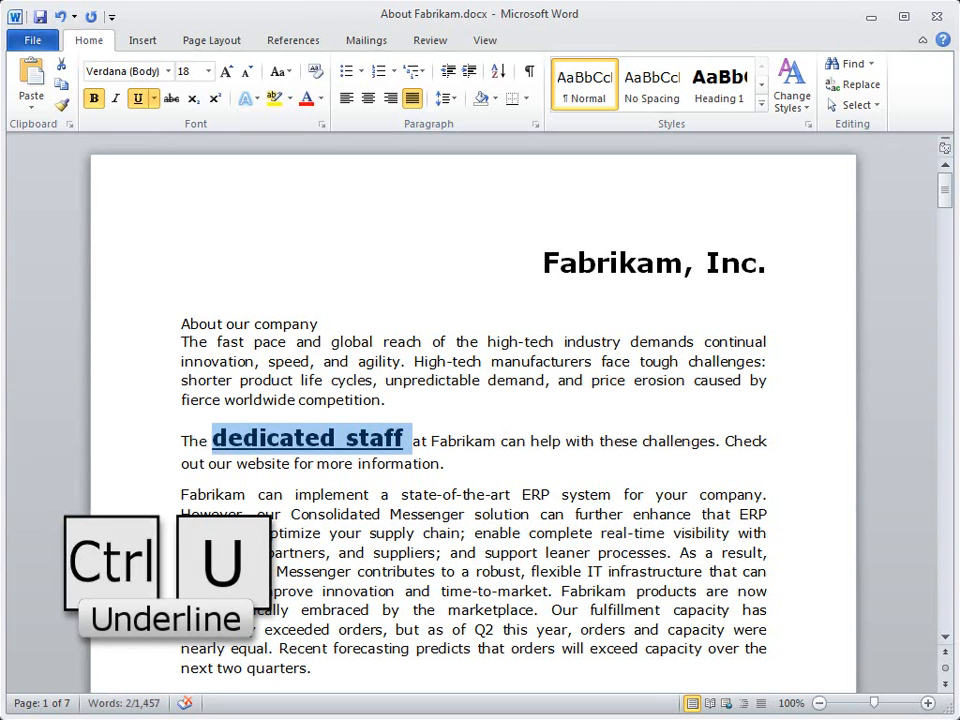
{"action": "key", "text": "ctrl+i"}
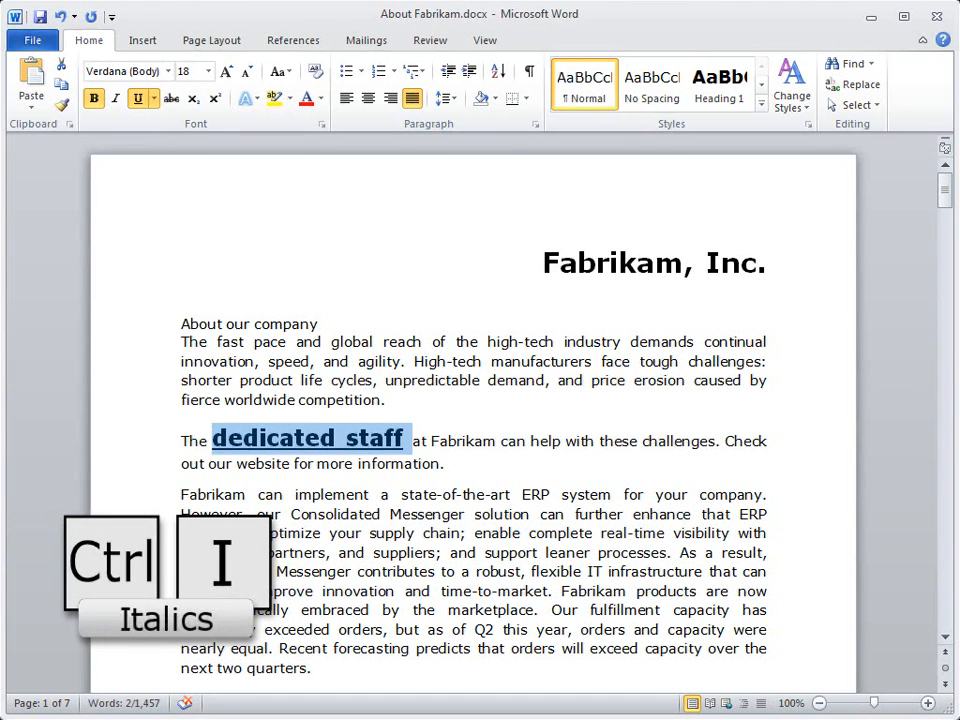
{"action": "key", "text": "ctrl+i"}
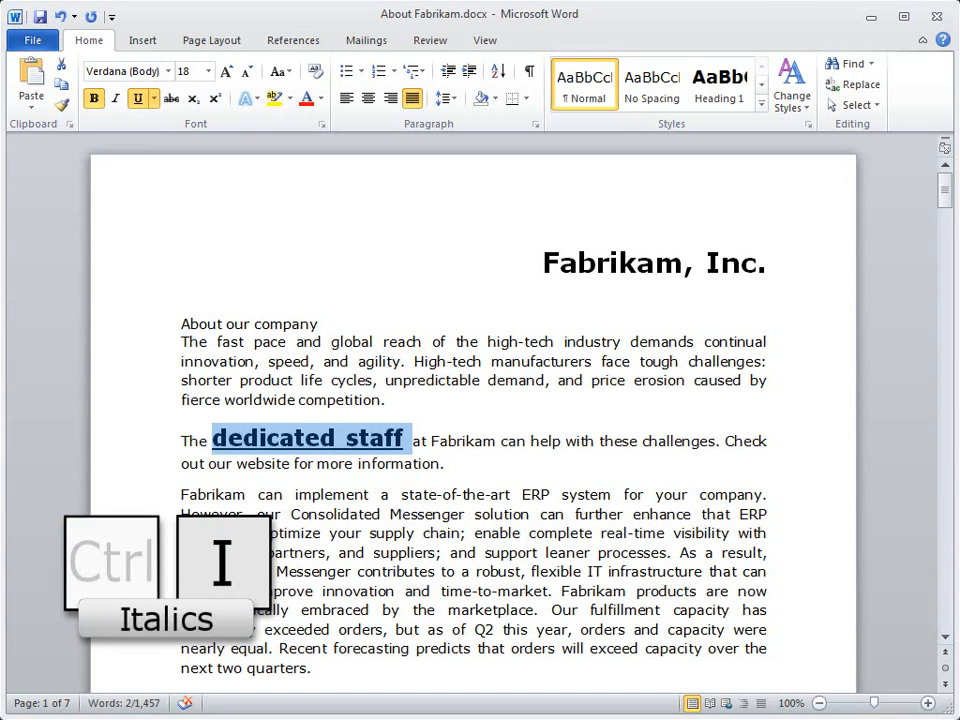
Select the "About our company" line and cycle its letter case until it is all uppercase
{"action": "key", "text": "Up"}
{"action": "key", "text": "Up"}
{"action": "key", "text": "Up"}
{"action": "key", "text": "Up"}
{"action": "key", "text": "Up"}
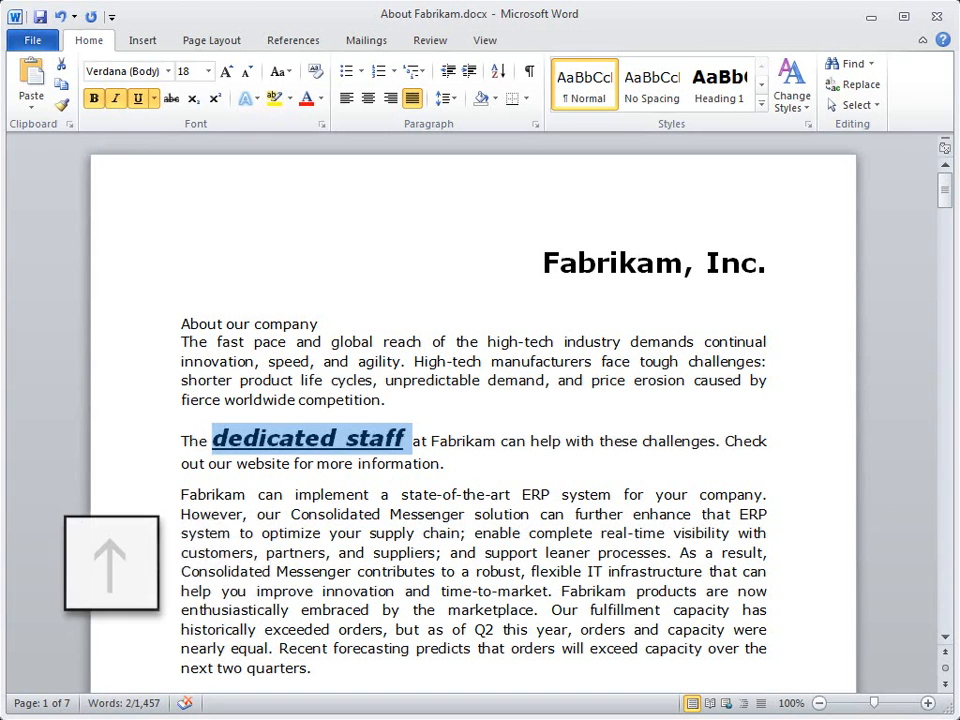
{"action": "key", "text": "ctrl+Left"}
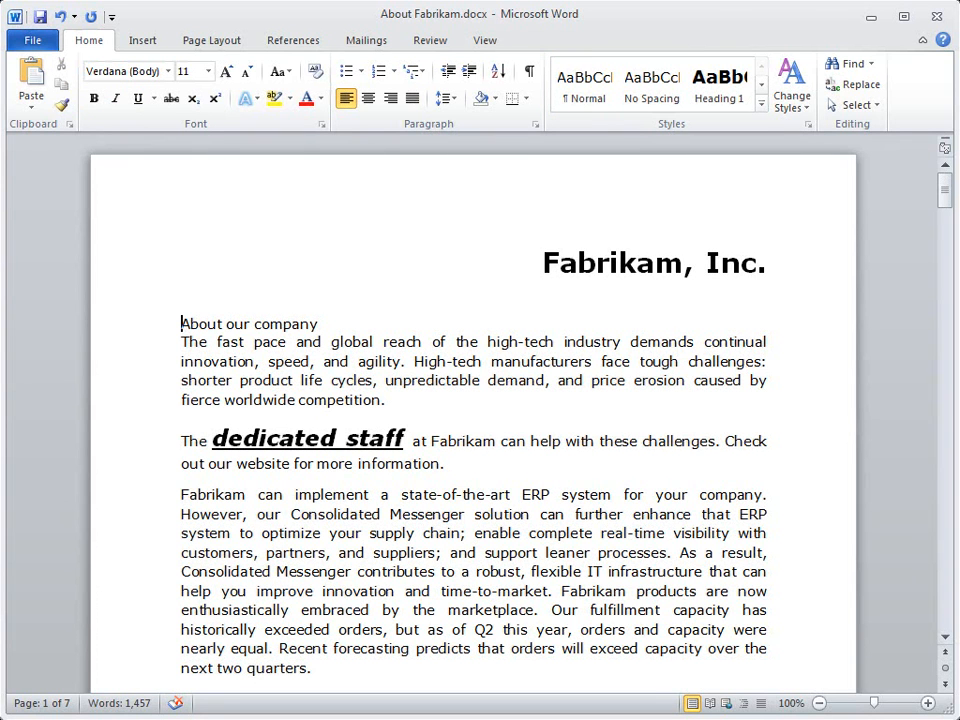
{"action": "key", "text": "ctrl+shift+Right"}
{"action": "key", "text": "ctrl+shift+Right"}
{"action": "key", "text": "ctrl+shift+Right"}
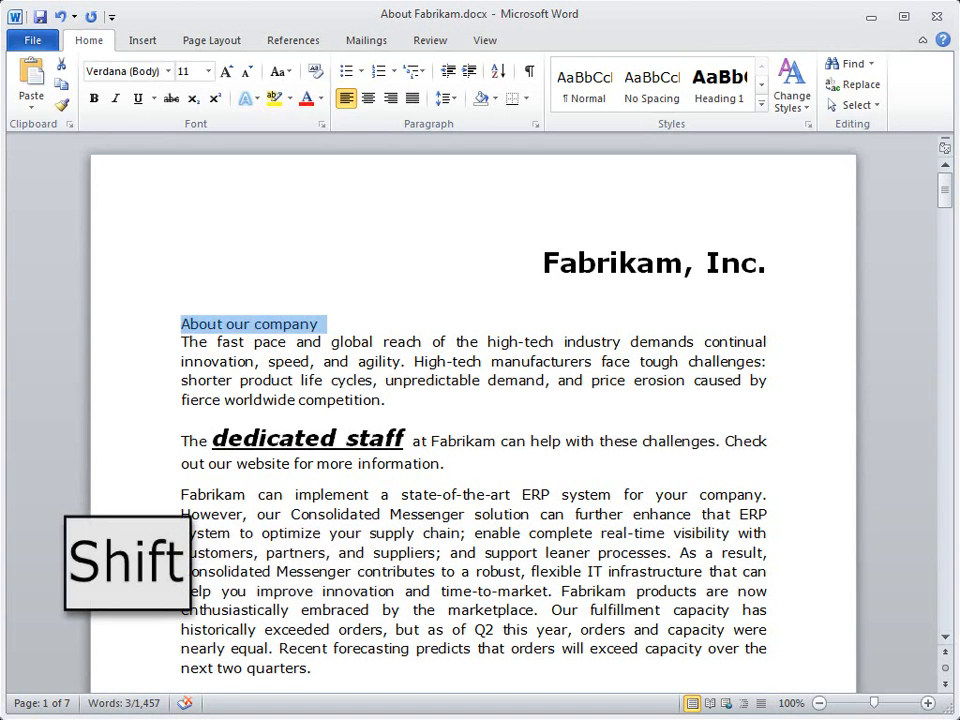
{"action": "key", "text": "shift+F3"}
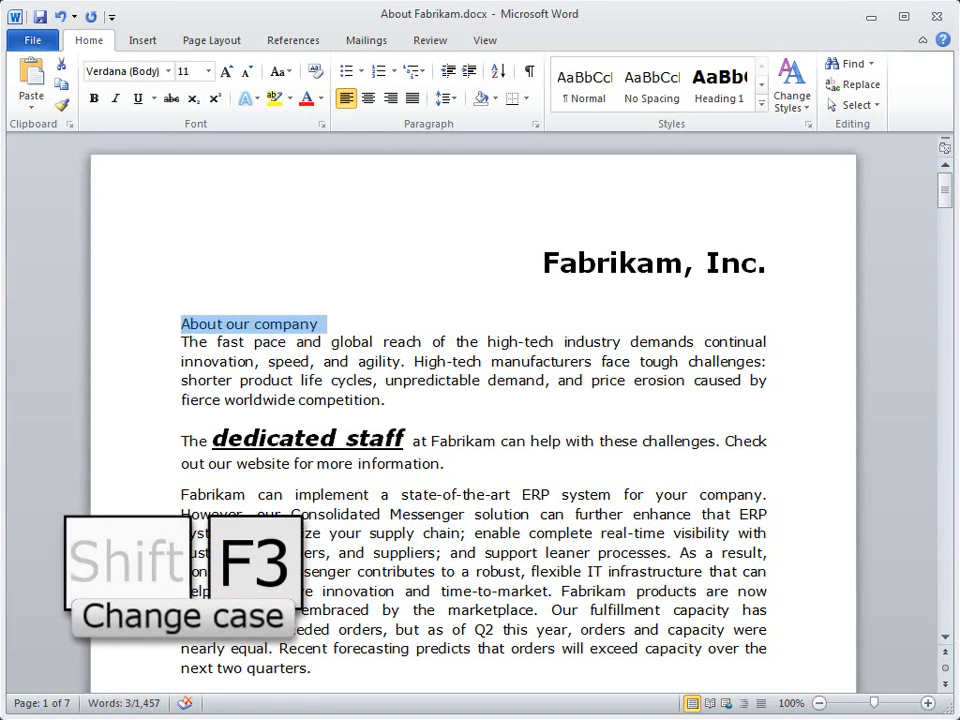
{"action": "key", "text": "shift+F3"}
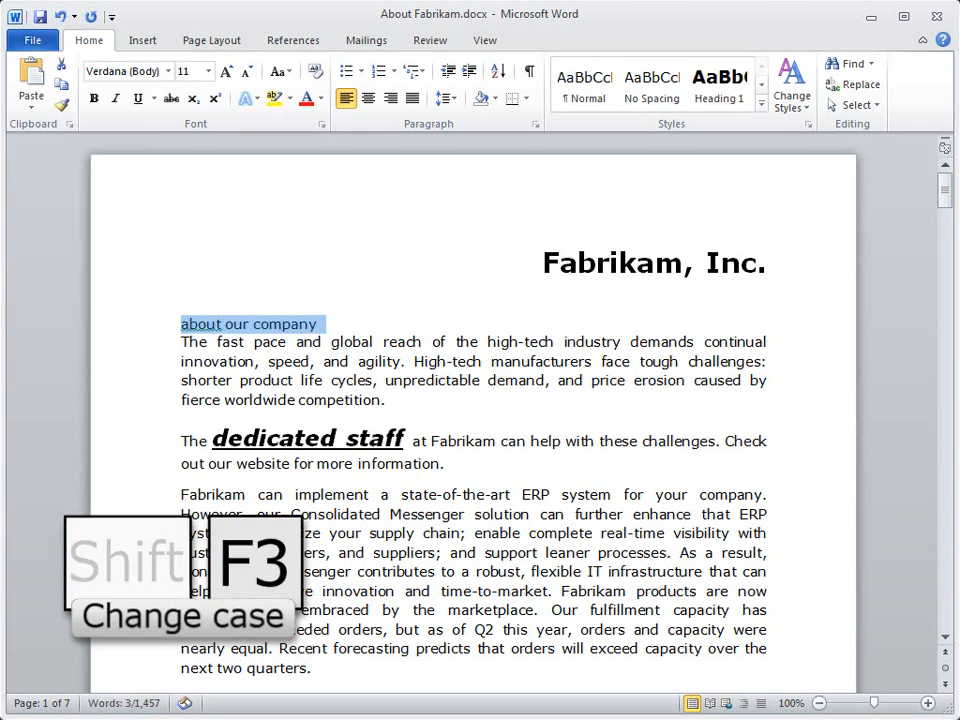
{"action": "key", "text": "shift+F3"}
{"action": "key", "text": "shift+F3"}
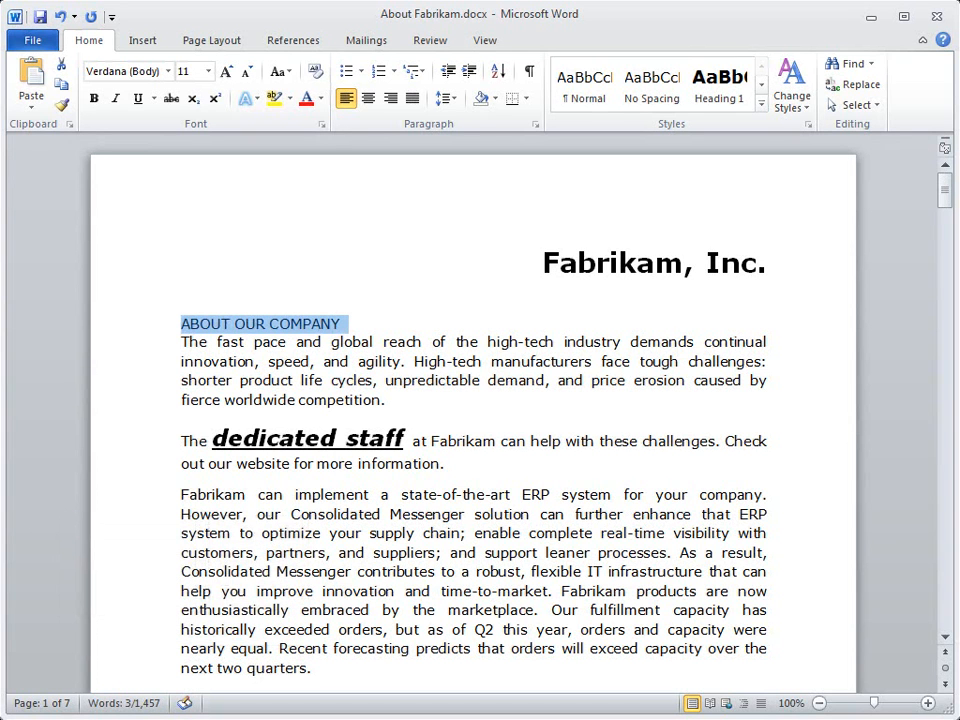
Undo, redo and undo again the last case change to keep "About Our Company", and make the selected line bold
{"action": "key", "text": "ctrl+z"}
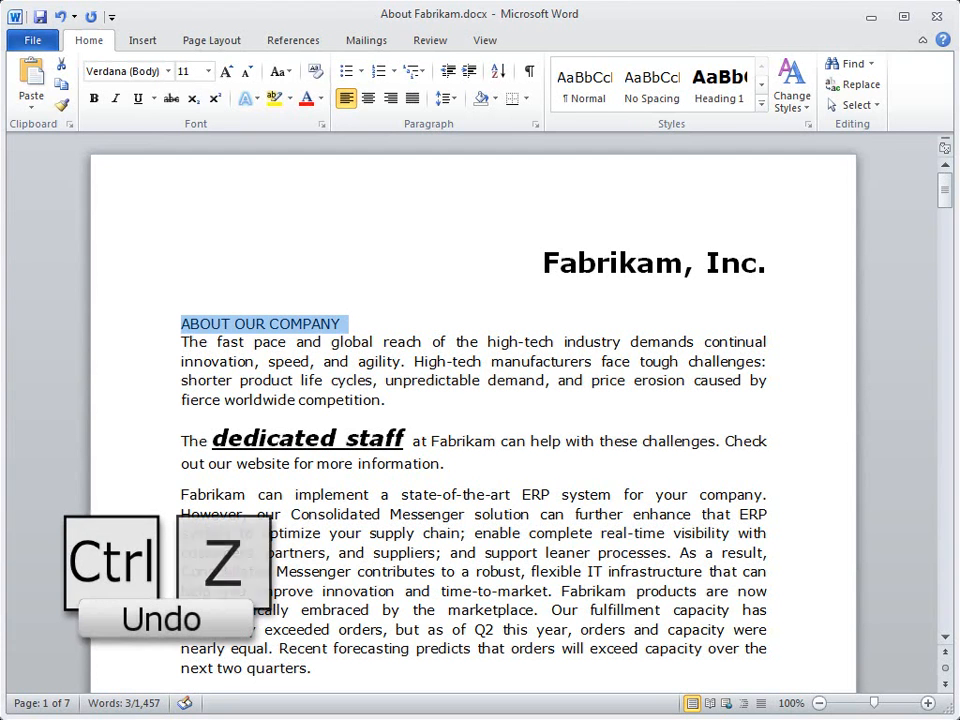
{"action": "key", "text": "ctrl+z"}
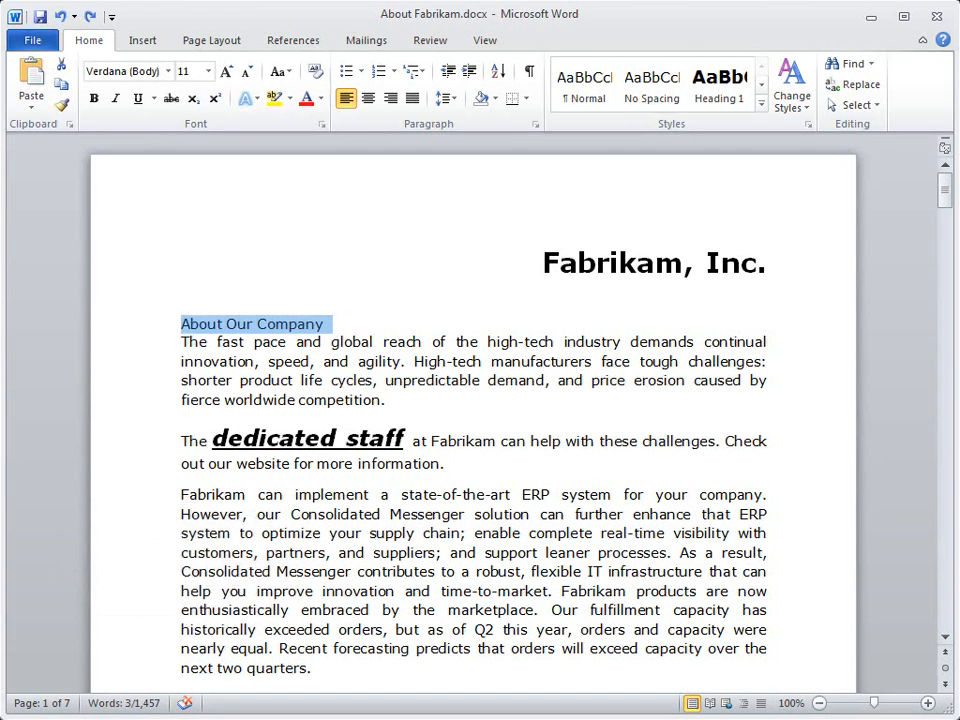
{"action": "key", "text": "ctrl+y"}
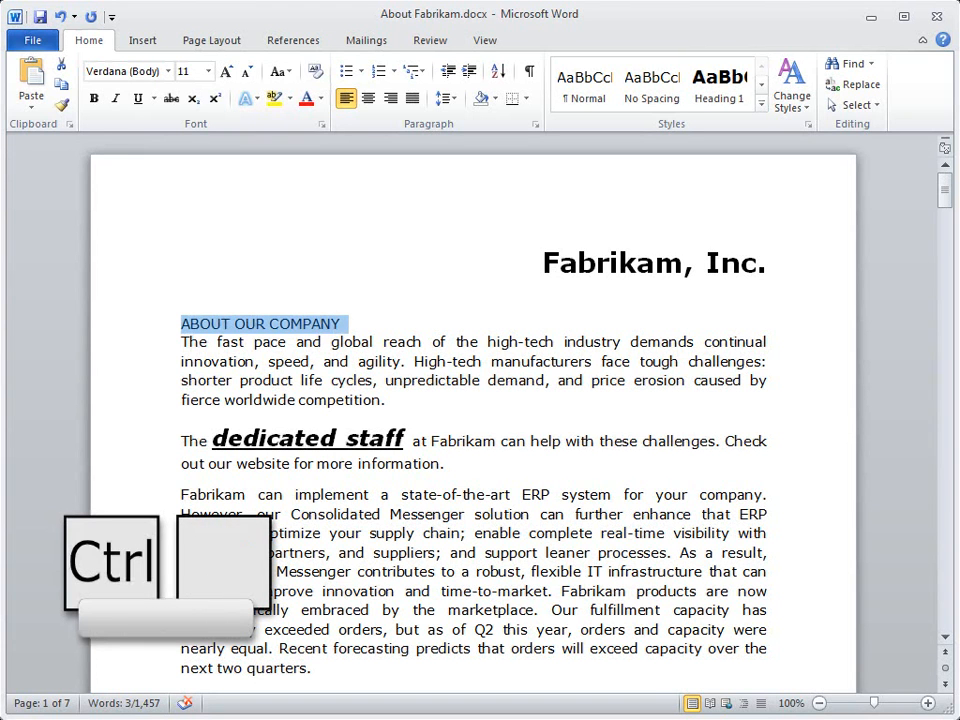
{"action": "key", "text": "ctrl+z"}
{"action": "key", "text": "ctrl+z"}
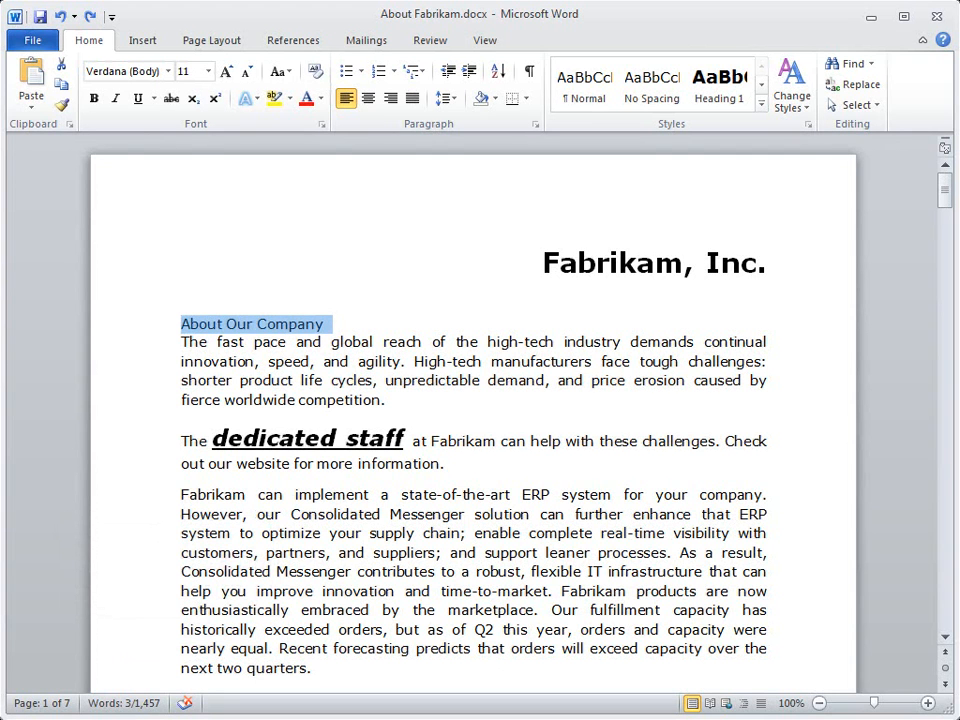
{"action": "key", "text": "ctrl+b"}
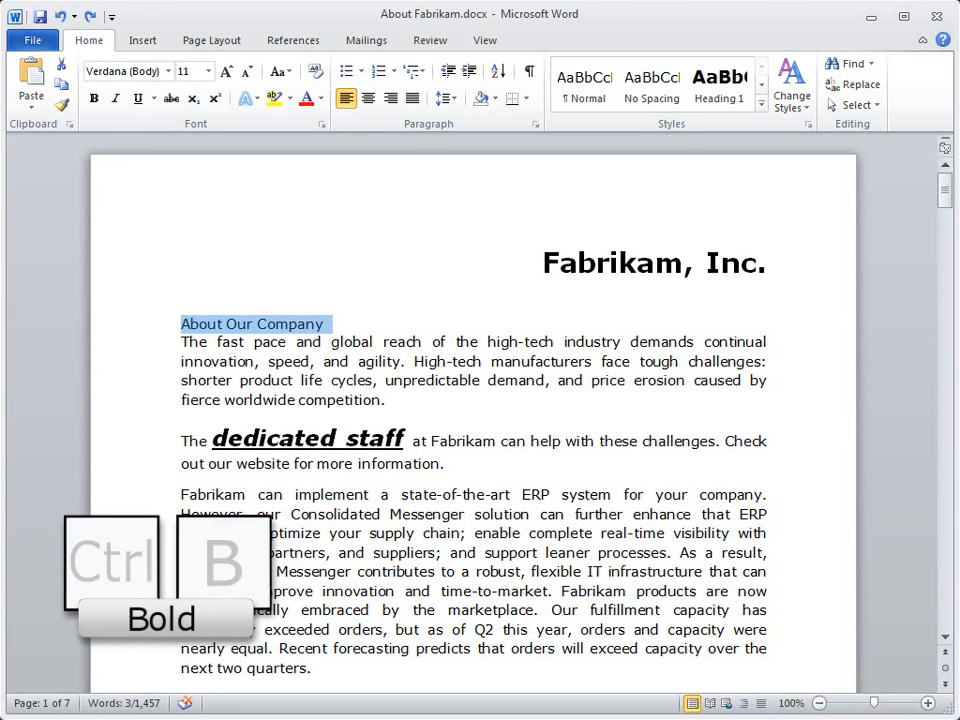
Select "Fabrikam" at the start of the "Fabrikam can implement" paragraph and repeat the bold formatting on it
{"action": "key", "text": "Down"}
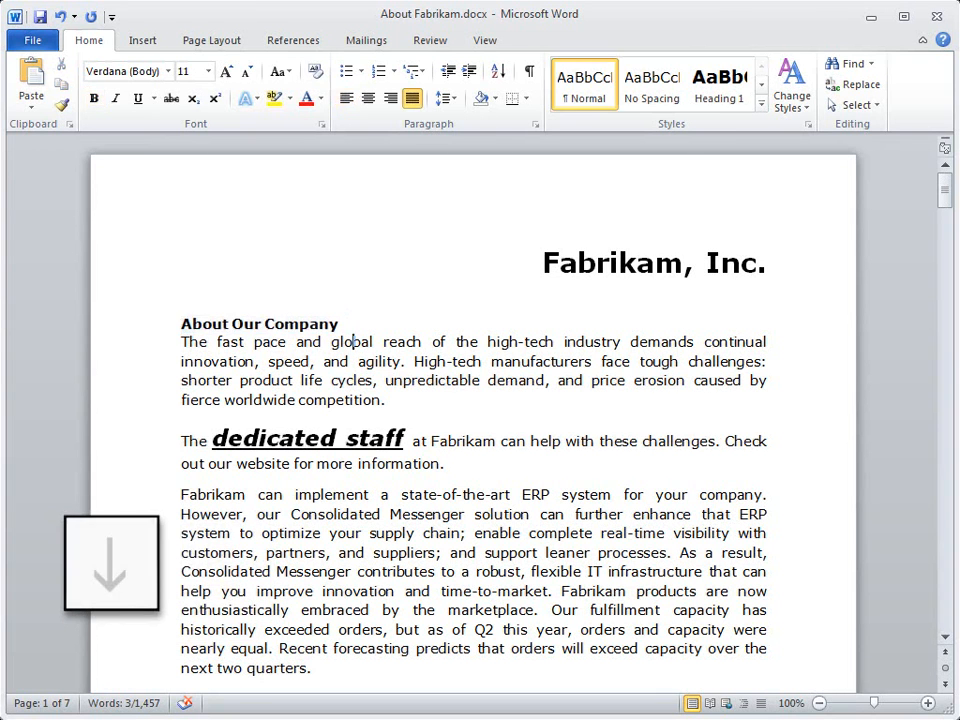
{"action": "key", "text": "Down"}
{"action": "key", "text": "Down"}
{"action": "key", "text": "Down"}
{"action": "key", "text": "Down"}
{"action": "key", "text": "Down"}
{"action": "key", "text": "Down"}
{"action": "key", "text": "ctrl+Left"}
{"action": "key", "text": "ctrl+Left"}
{"action": "key", "text": "ctrl+Left"}
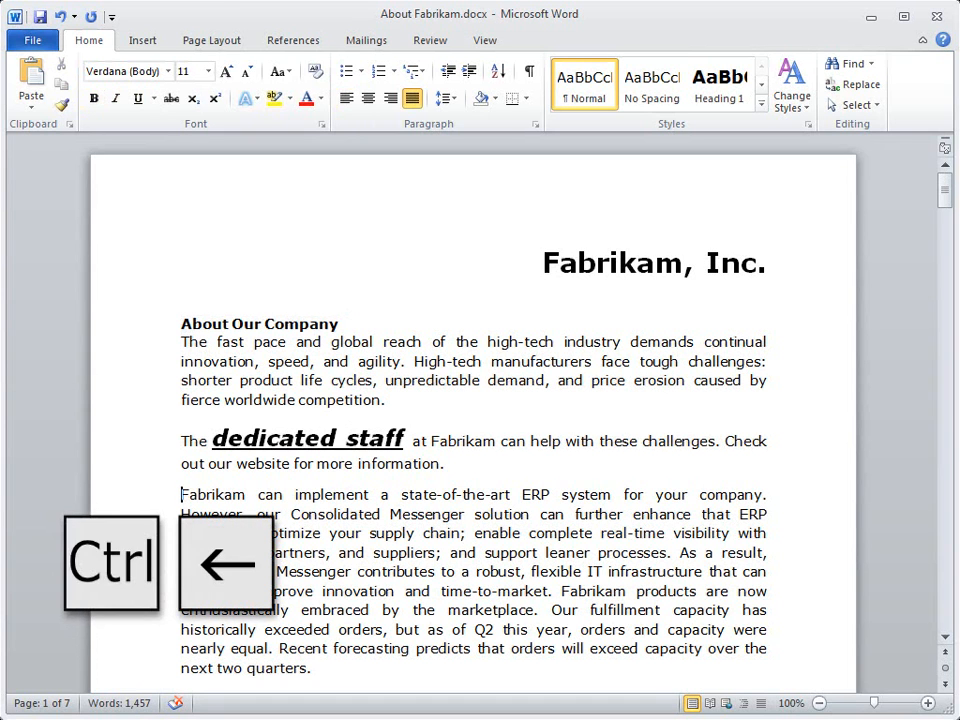
{"action": "key", "text": "ctrl+shift+Right"}
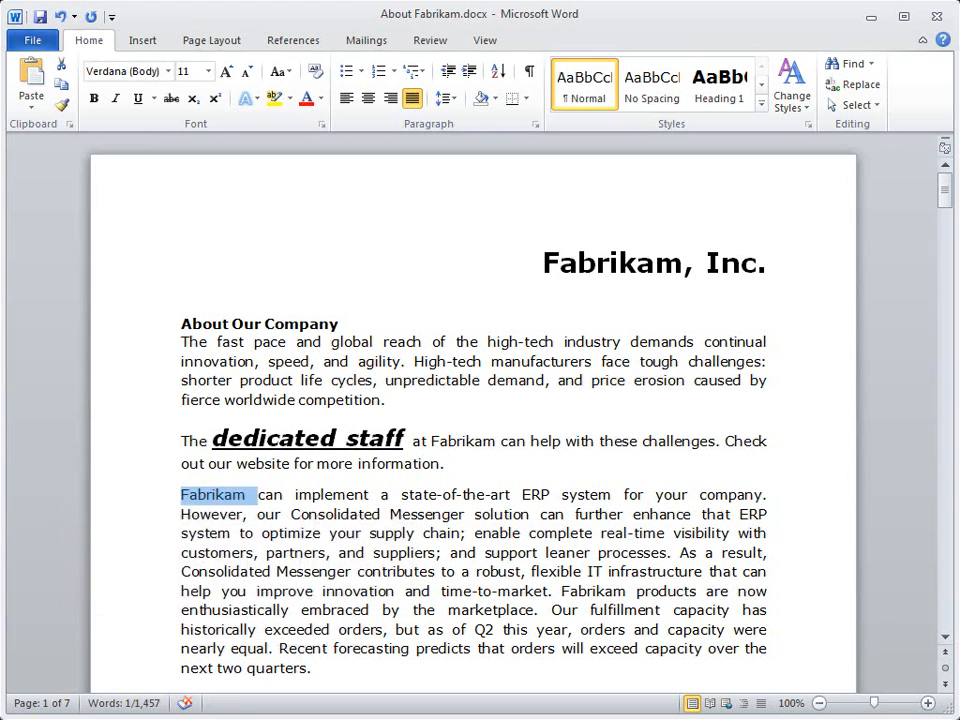
{"action": "key", "text": "ctrl+y"}
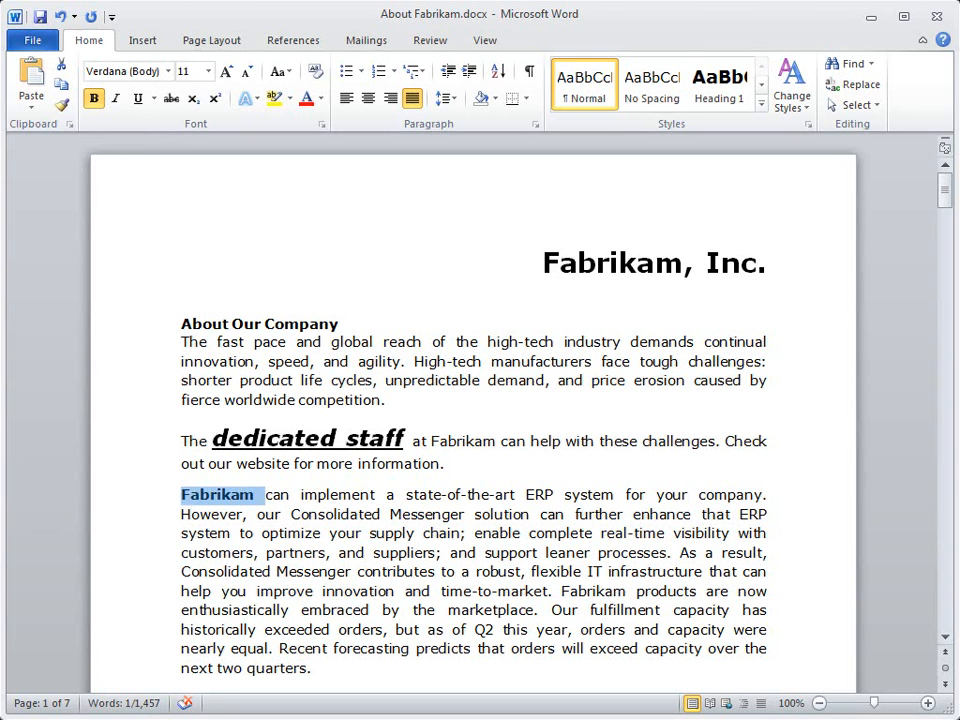
Set the selected word "Fabrikam" to the Arial font in Regular style, three preset sizes larger than 11
{"action": "key", "text": "ctrl+shift+f"}
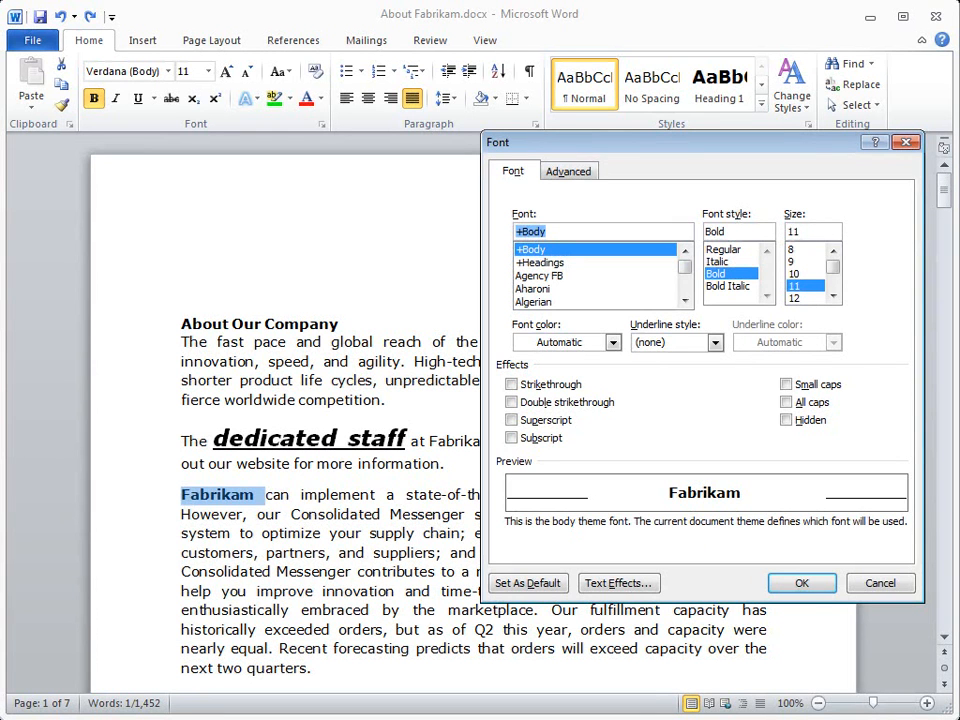
{"action": "type", "text": "ari"}
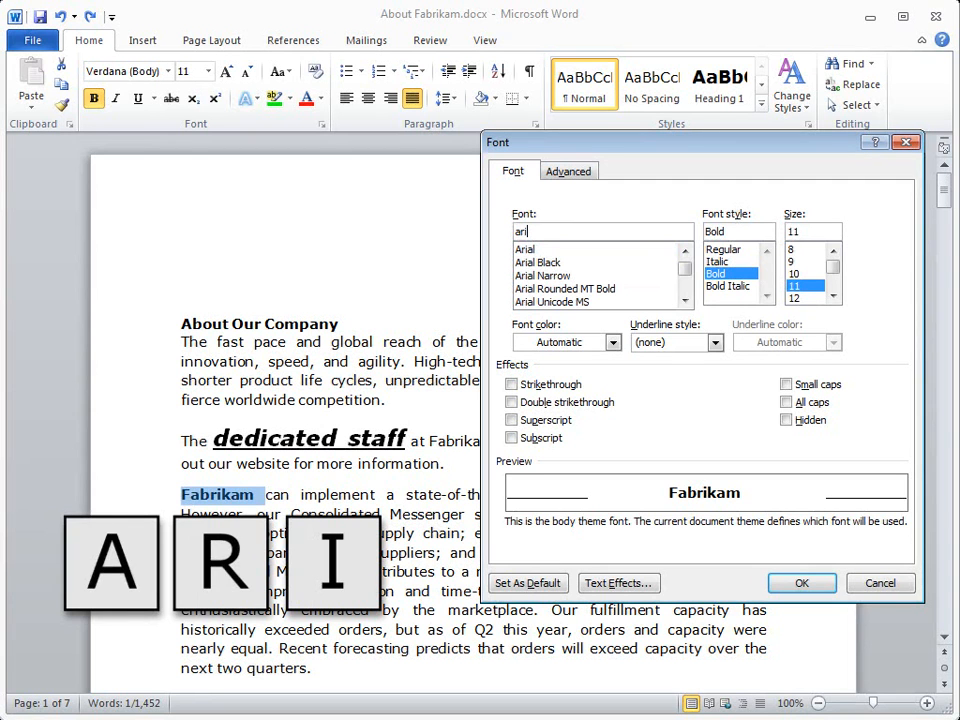
{"action": "key", "text": "Down"}
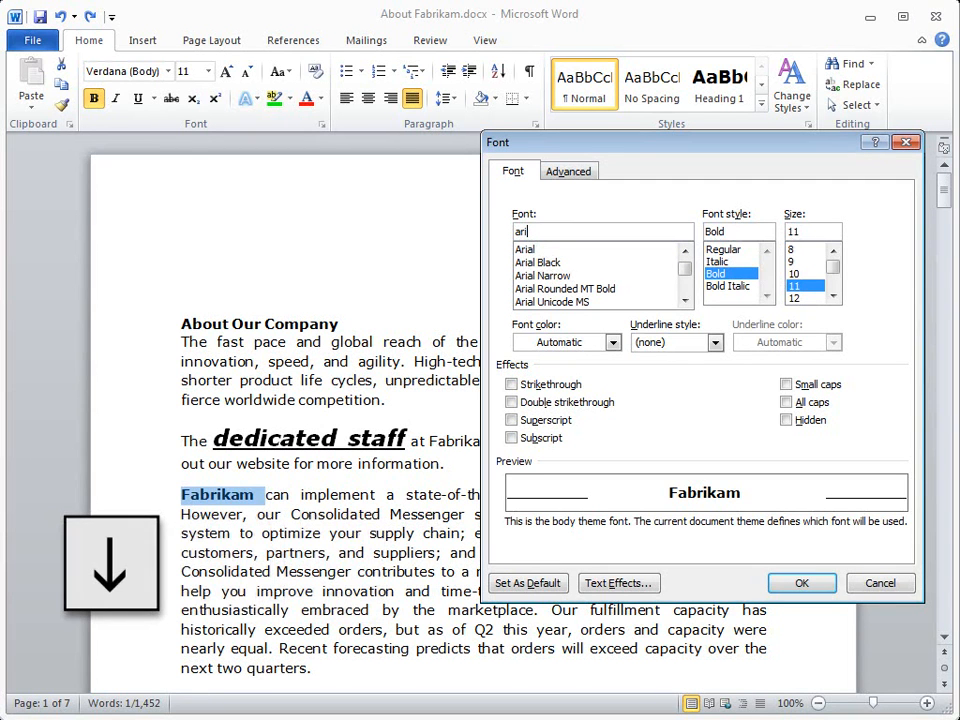
{"action": "key", "text": "Tab"}
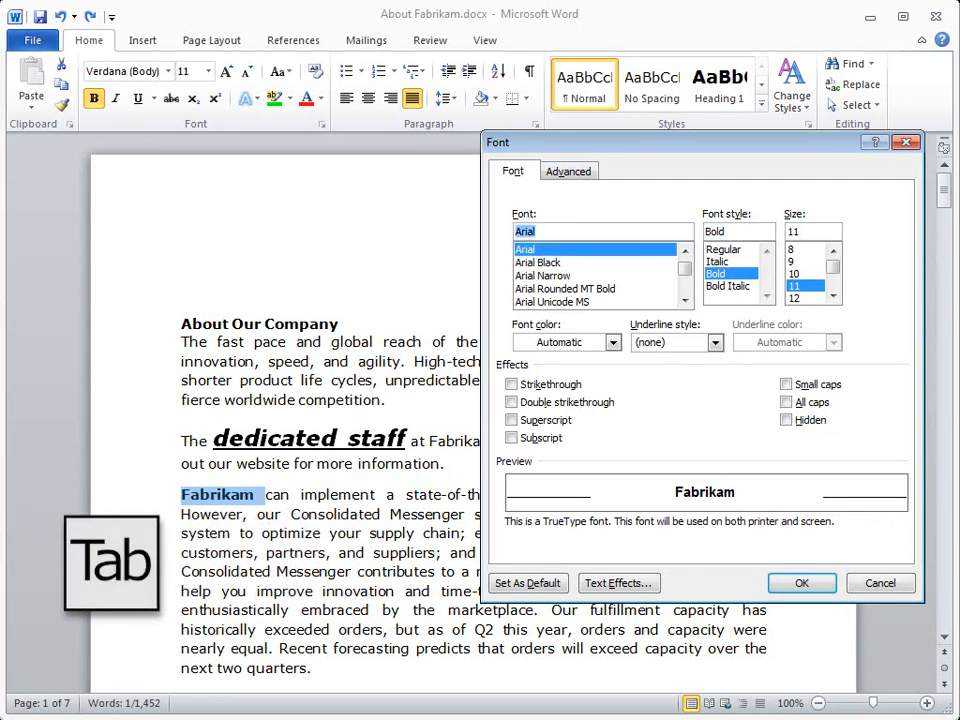
{"action": "key", "text": "Up"}
{"action": "key", "text": "Up"}
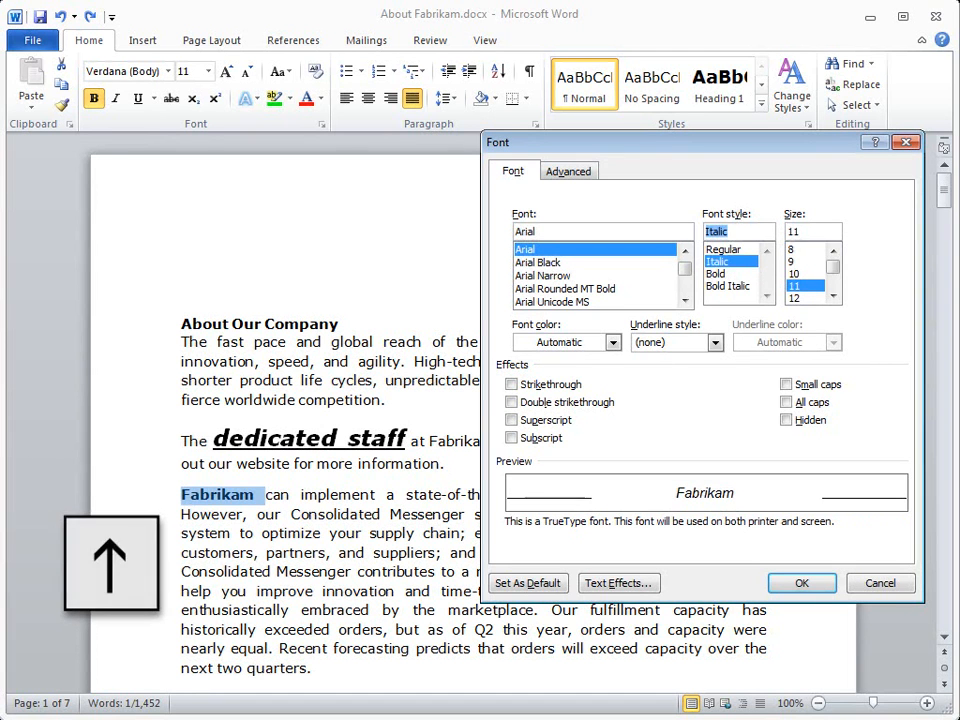
{"action": "key", "text": "Tab"}
{"action": "key", "text": "Down"}
{"action": "key", "text": "Down"}
{"action": "key", "text": "Down"}
{"action": "key", "text": "Return"}
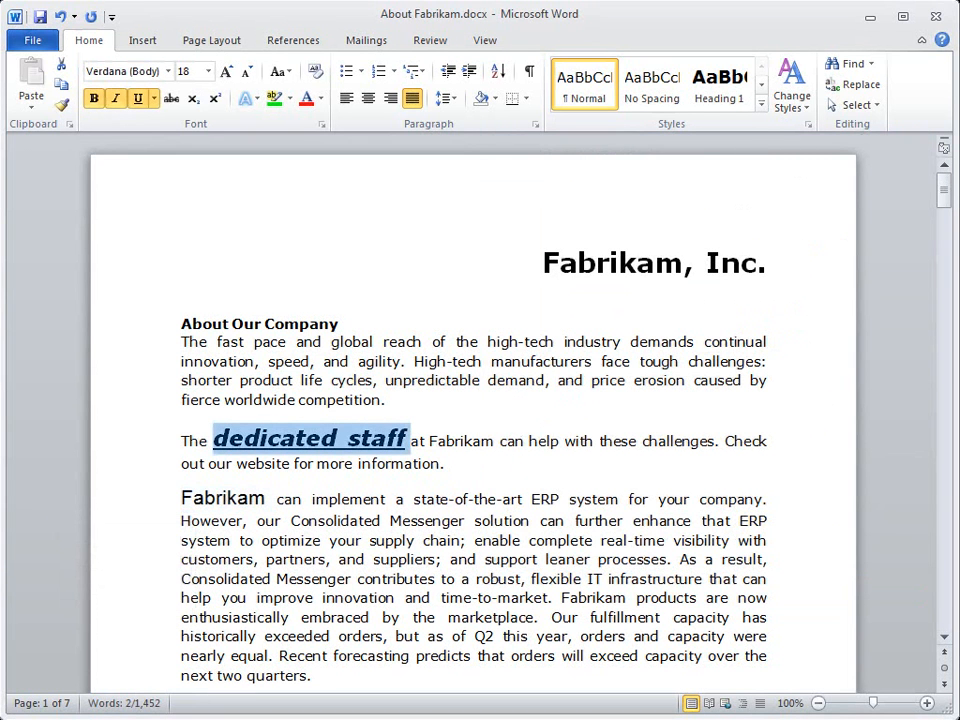
Examine the context commands available for the selected "dedicated staff" text, from Cut down to Numbering
{"action": "key", "text": "shift+F10"}
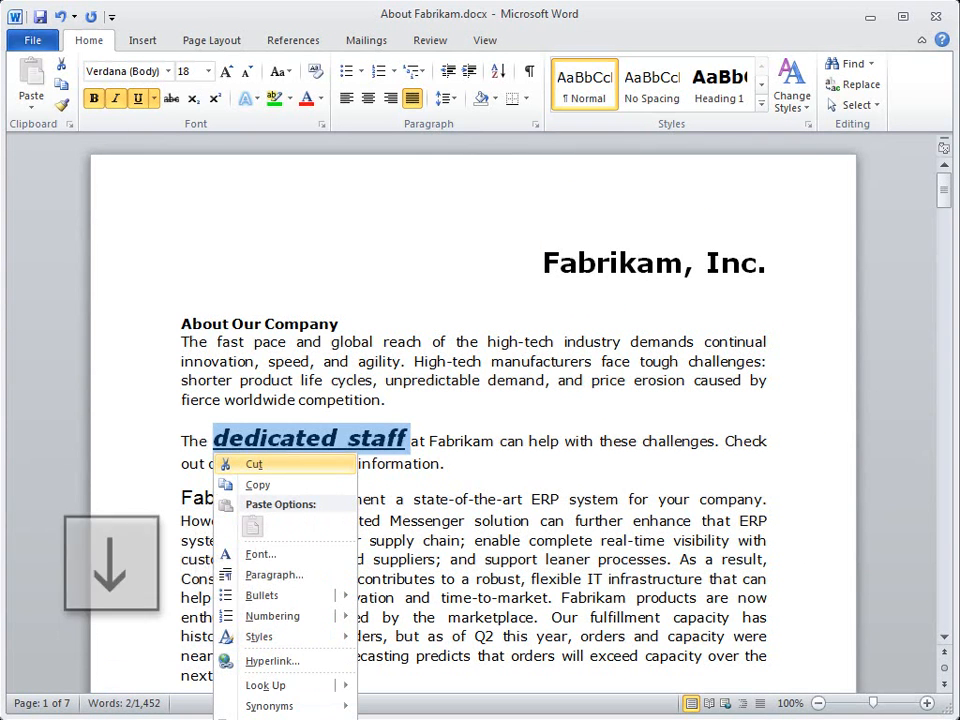
{"action": "key", "text": "Down"}
{"action": "key", "text": "Down"}
{"action": "key", "text": "Down"}
{"action": "key", "text": "Down"}
{"action": "key", "text": "Down"}
{"action": "key", "text": "Down"}
{"action": "key", "text": "Down"}
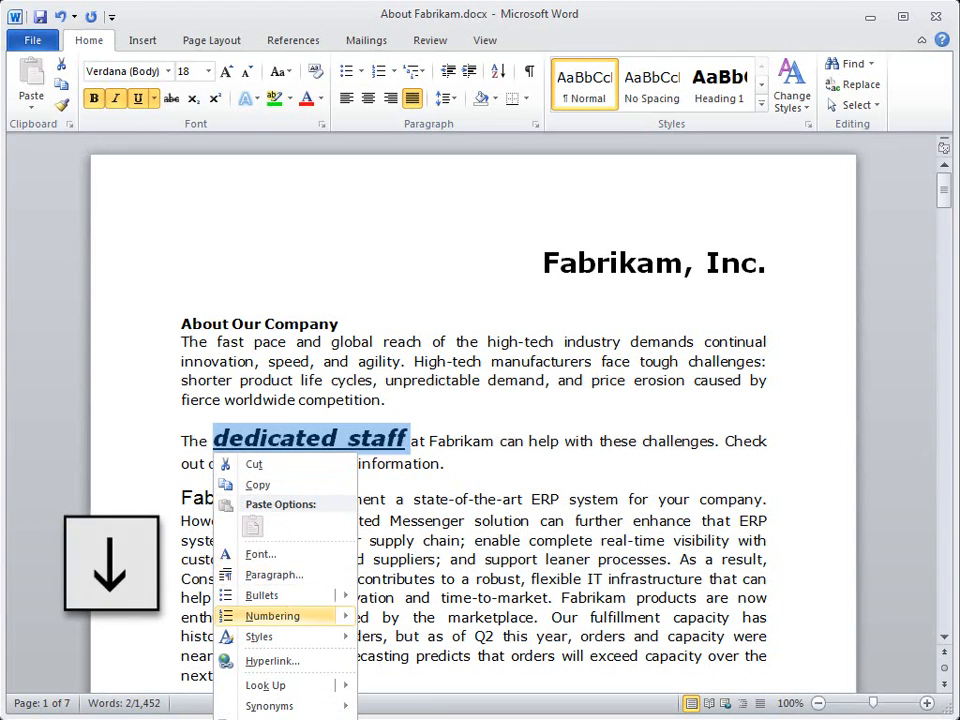
{"action": "key", "text": "Up"}
{"action": "key", "text": "Up"}
{"action": "key", "text": "Up"}
{"action": "key", "text": "Up"}
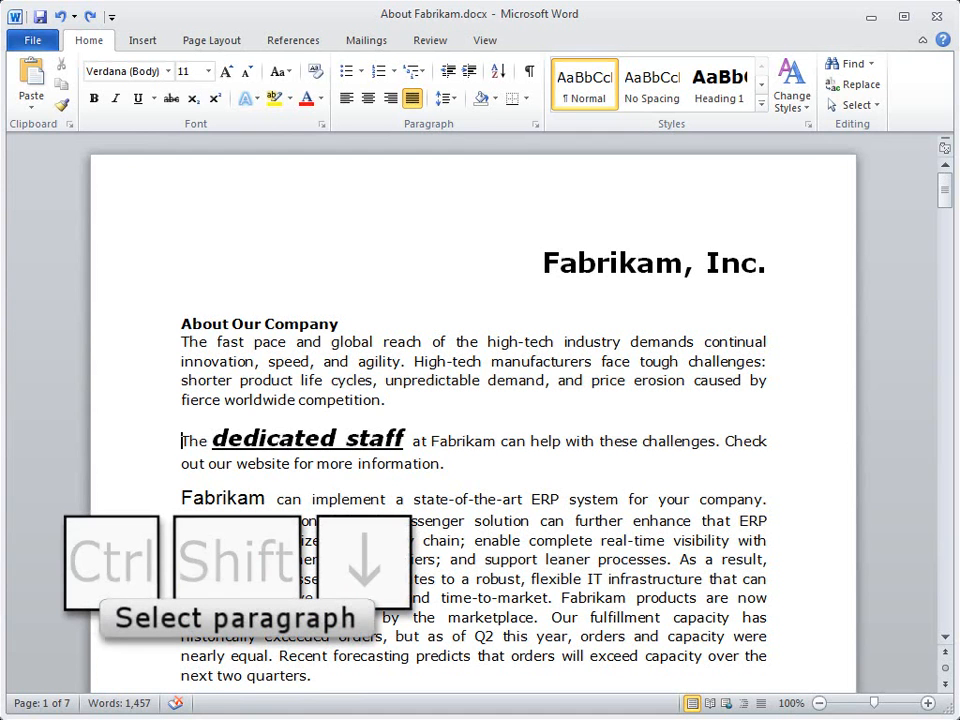
Select the whole "dedicated staff" paragraph and remove its manual character formatting
{"action": "key", "text": "ctrl+shift+Down"}
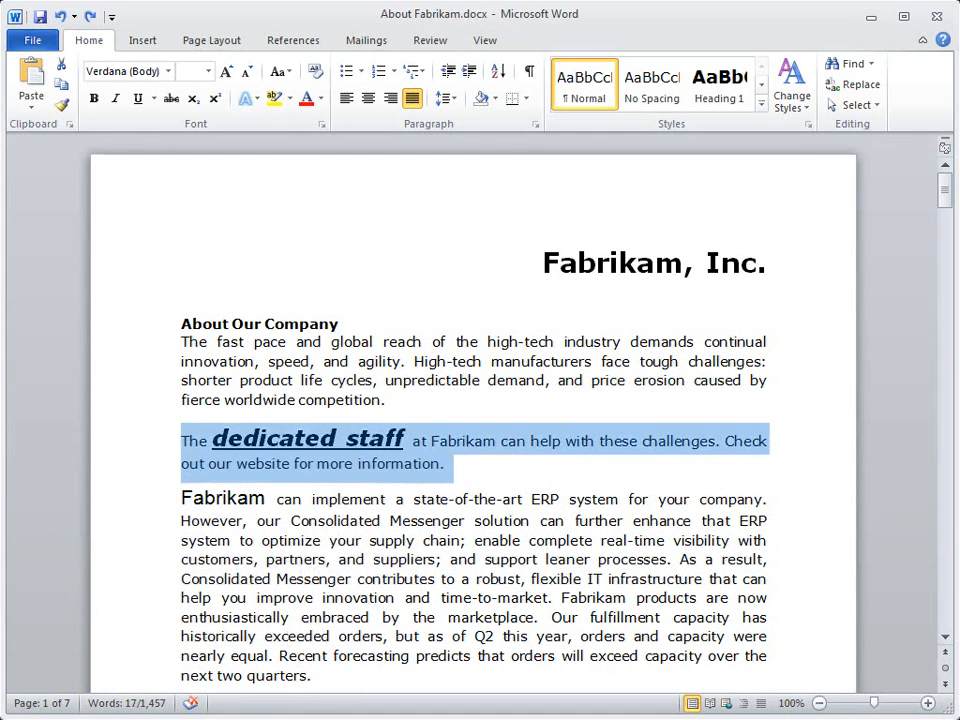
{"action": "key", "text": "ctrl+space"}
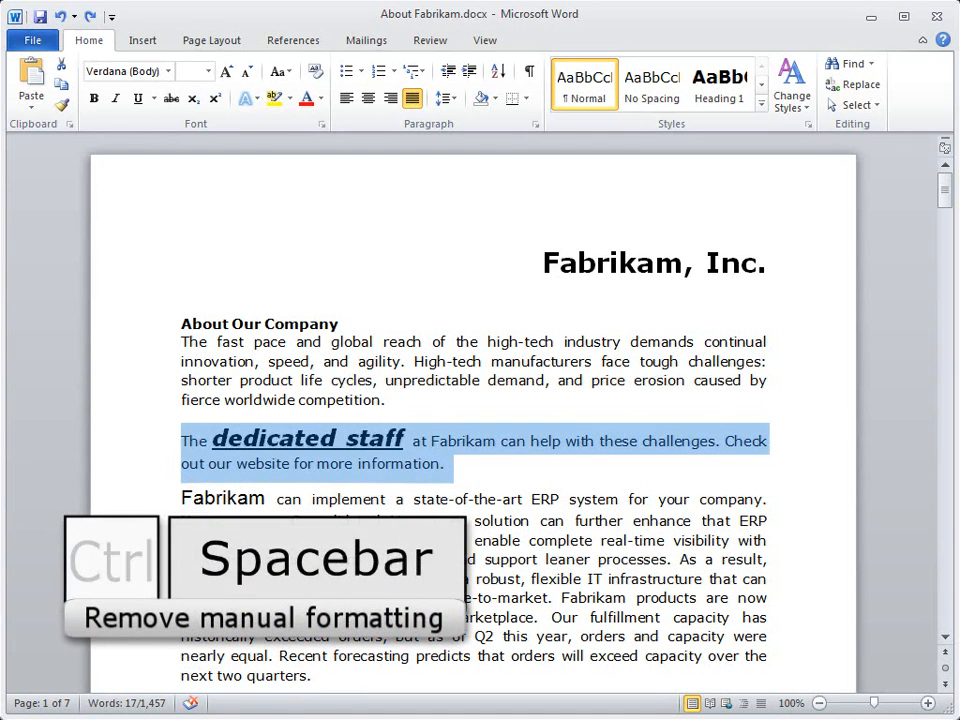
{"action": "key", "text": "ctrl+space"}
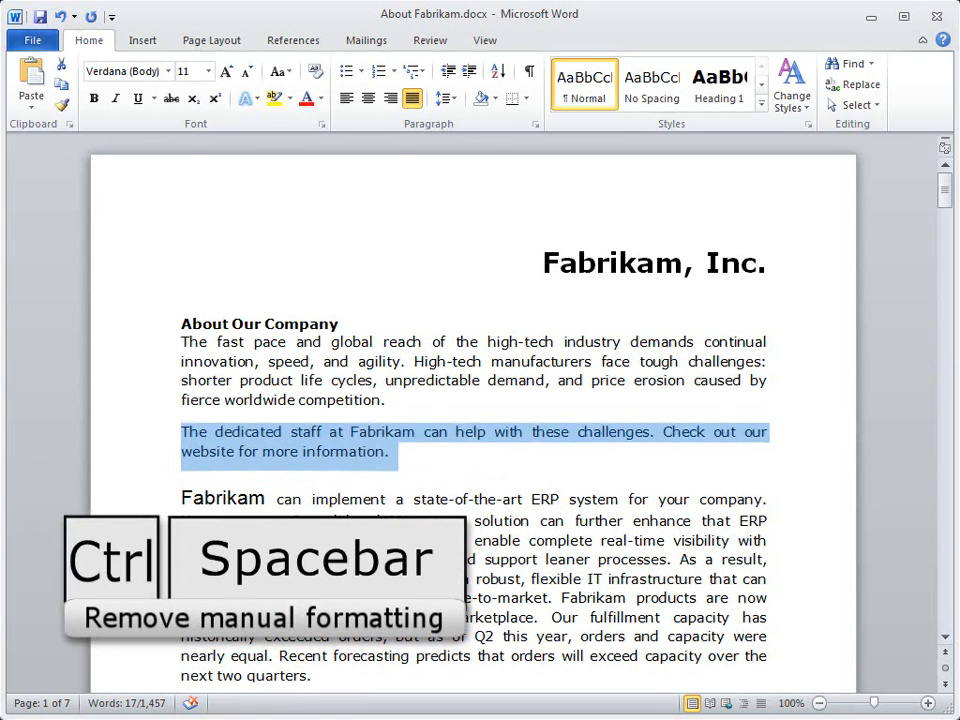
Select the two paragraphs below "About Our Company" and align them centered, right, left and finally justified
{"action": "key", "text": "Down"}
{"action": "key", "text": "ctrl+shift+Up"}
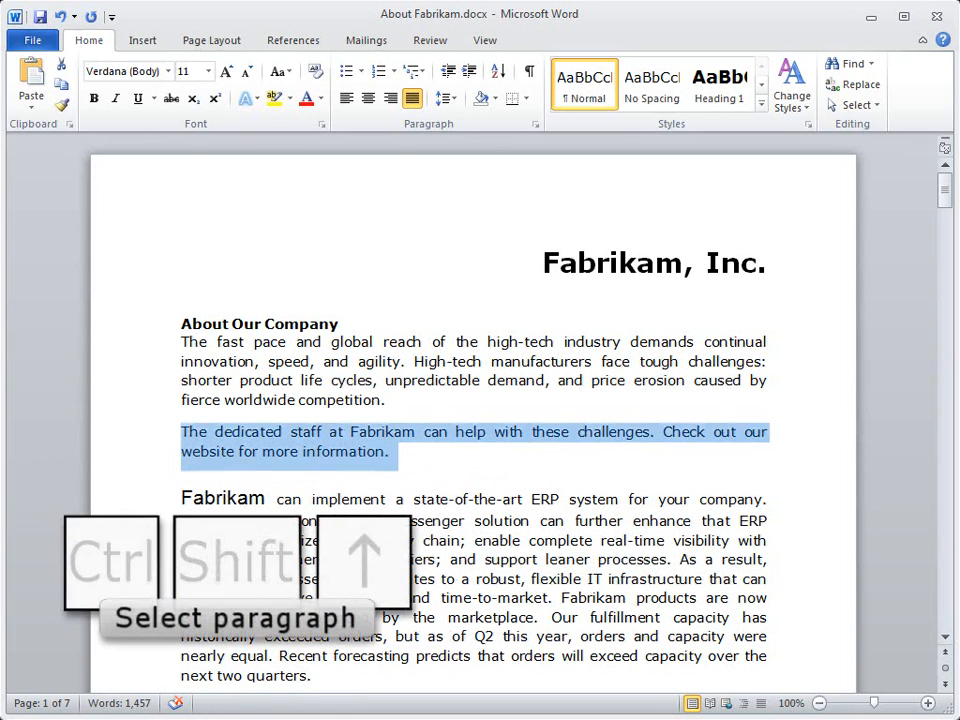
{"action": "key", "text": "ctrl+shift+Up"}
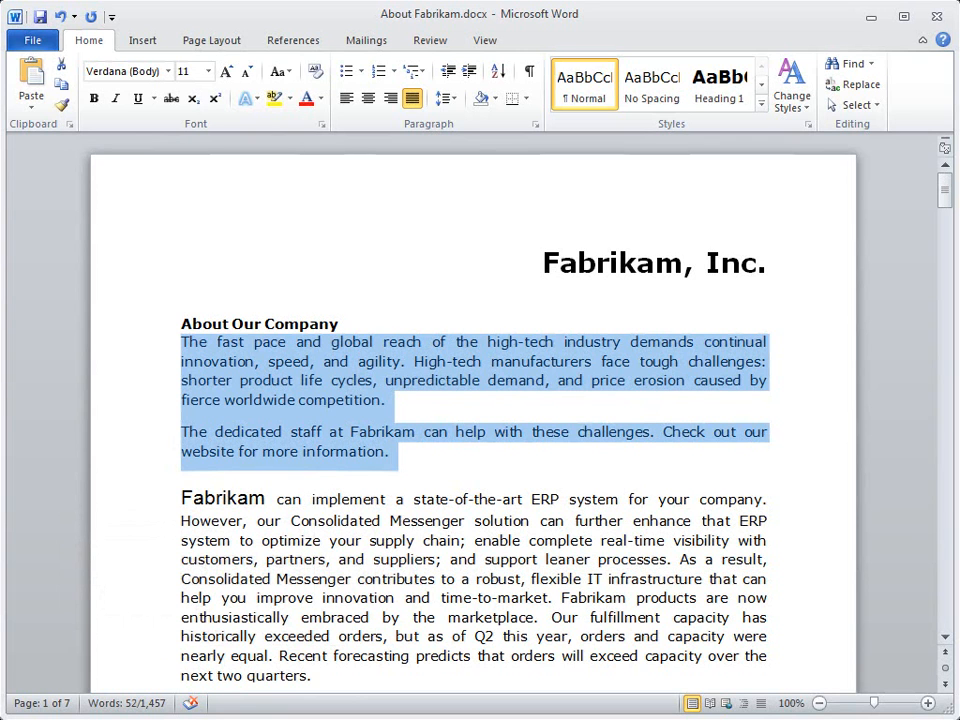
{"action": "key", "text": "ctrl+e"}
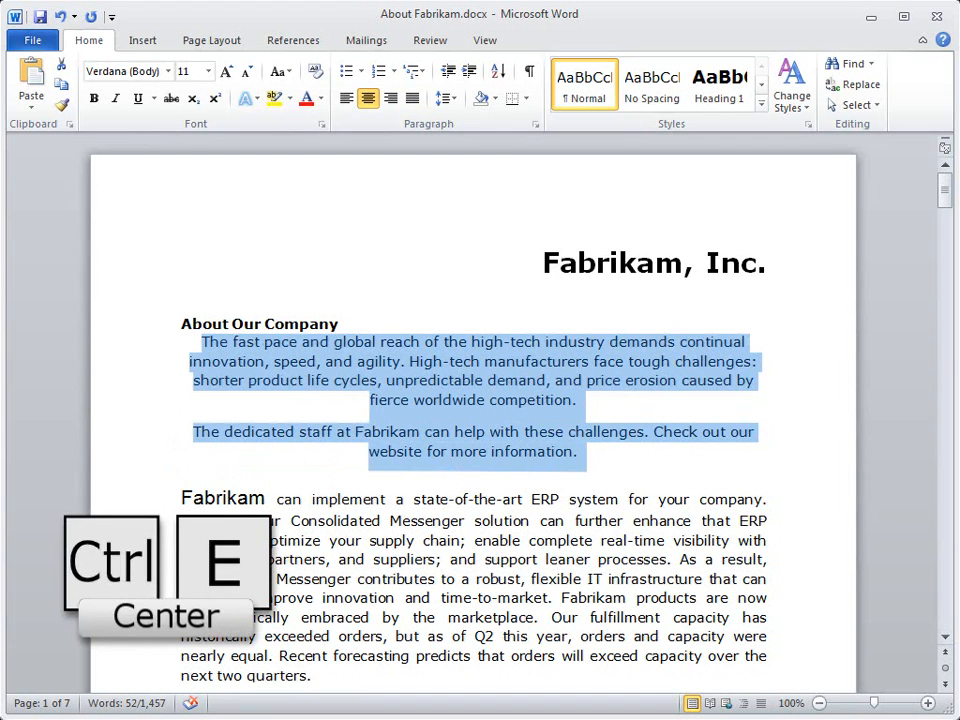
{"action": "key", "text": "ctrl+r"}
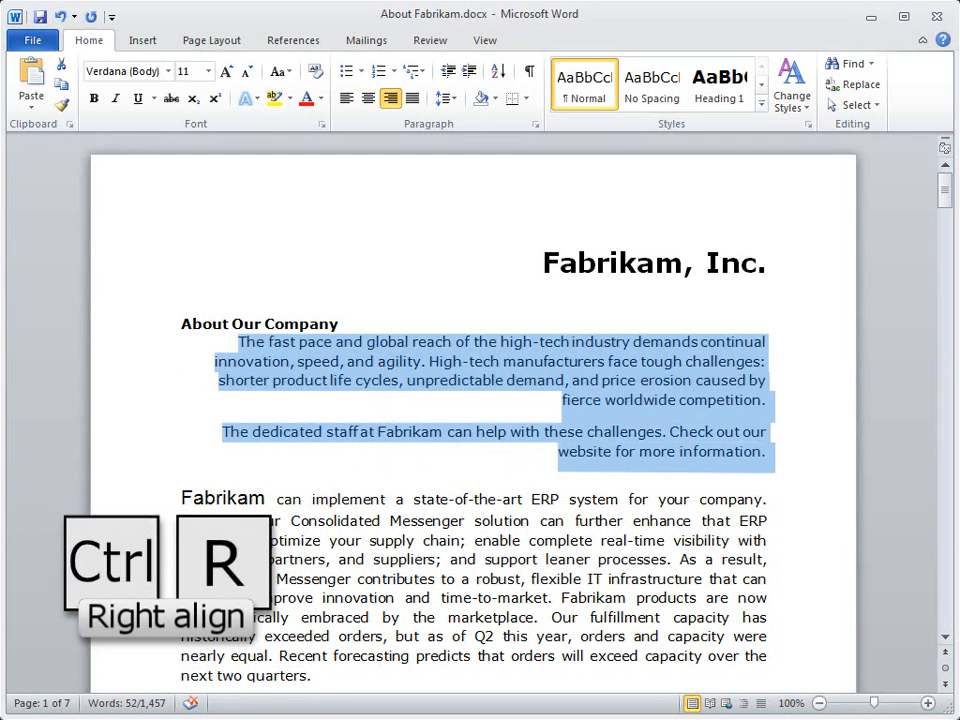
{"action": "key", "text": "ctrl+l"}
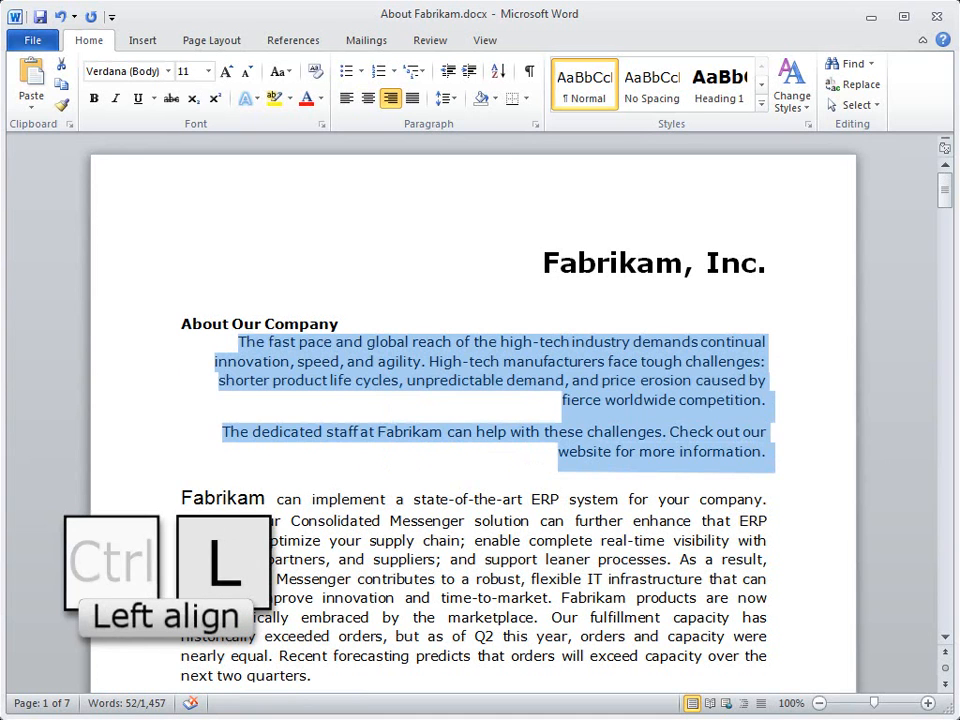
{"action": "key", "text": "ctrl+j"}
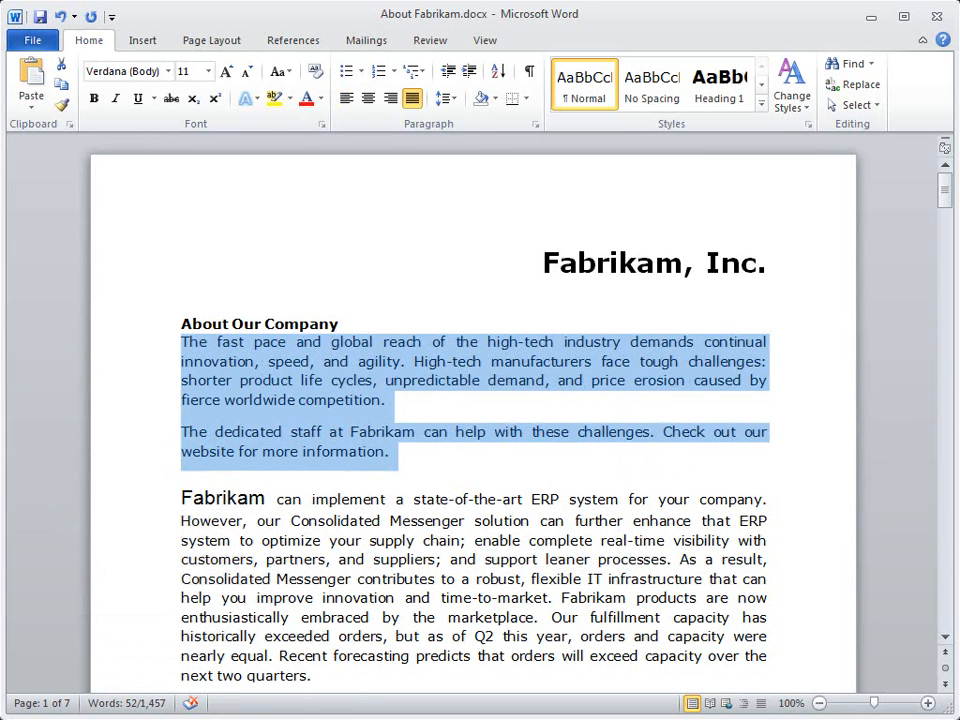
Deselect the two paragraphs and show the paragraph marks throughout the document
{"action": "key", "text": "Left"}
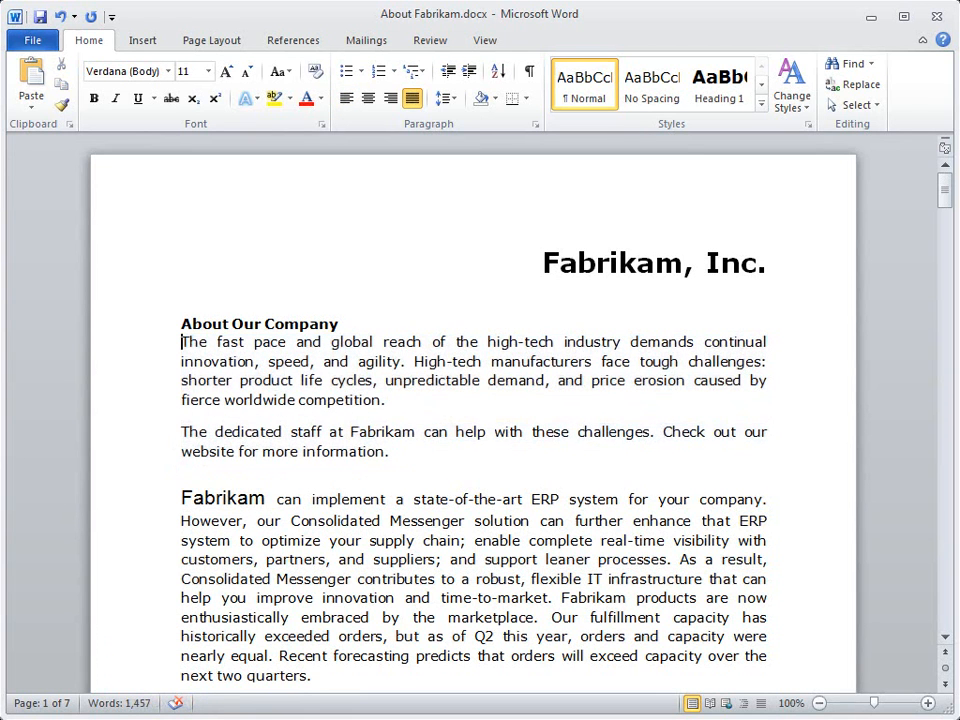
{"action": "key", "text": "ctrl+shift+8"}
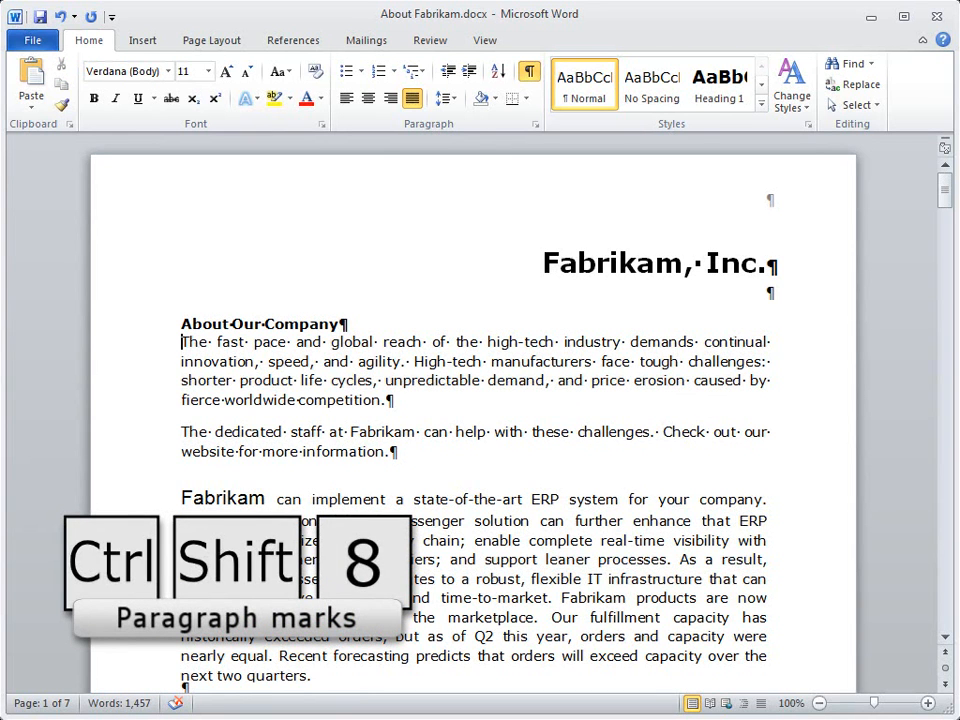
Hide the paragraph marks throughout the document
{"action": "key", "text": "ctrl+shift+8"}
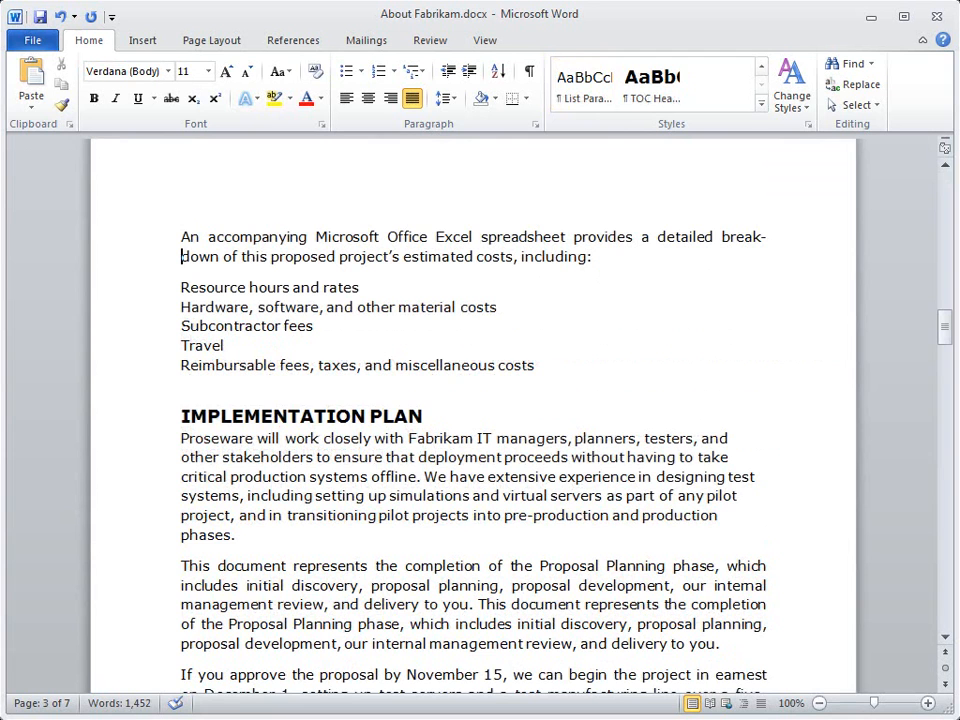
Turn the five cost items above "IMPLEMENTATION PLAN", from "Resource hours and rates" to "Reimbursable fees, taxes, and miscellaneous costs", into a bulleted list
{"action": "key", "text": "shift+Down"}
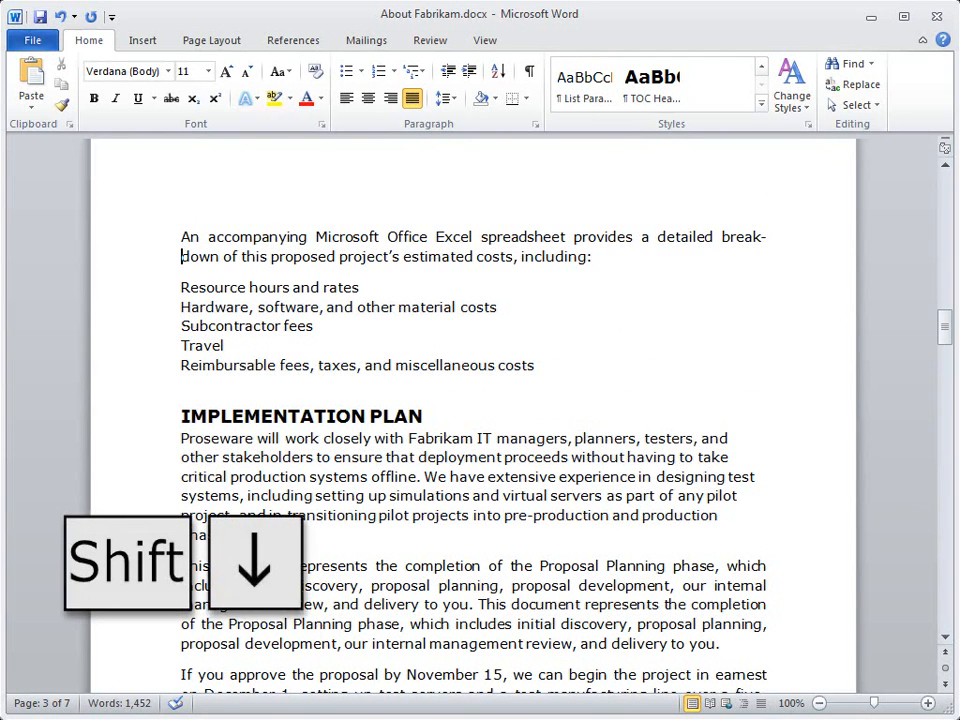
{"action": "key", "text": "shift+Down"}
{"action": "key", "text": "shift+Down"}
{"action": "key", "text": "shift+Down"}
{"action": "key", "text": "shift+Down"}
{"action": "key", "text": "shift+Down"}
{"action": "key", "text": "shift+Down"}
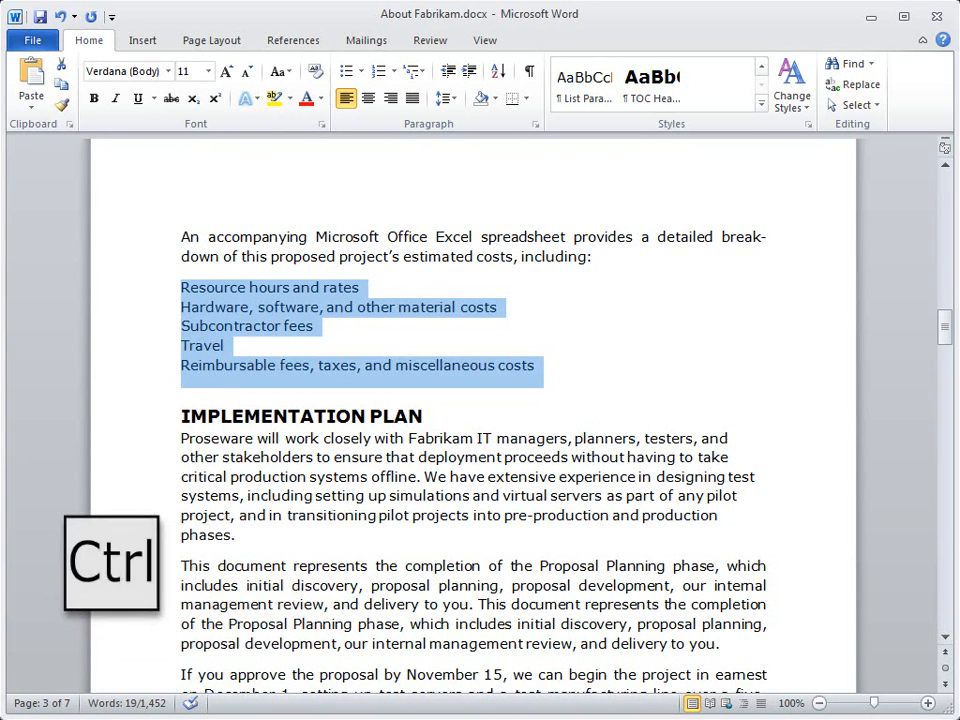
{"action": "key", "text": "ctrl+shift+l"}
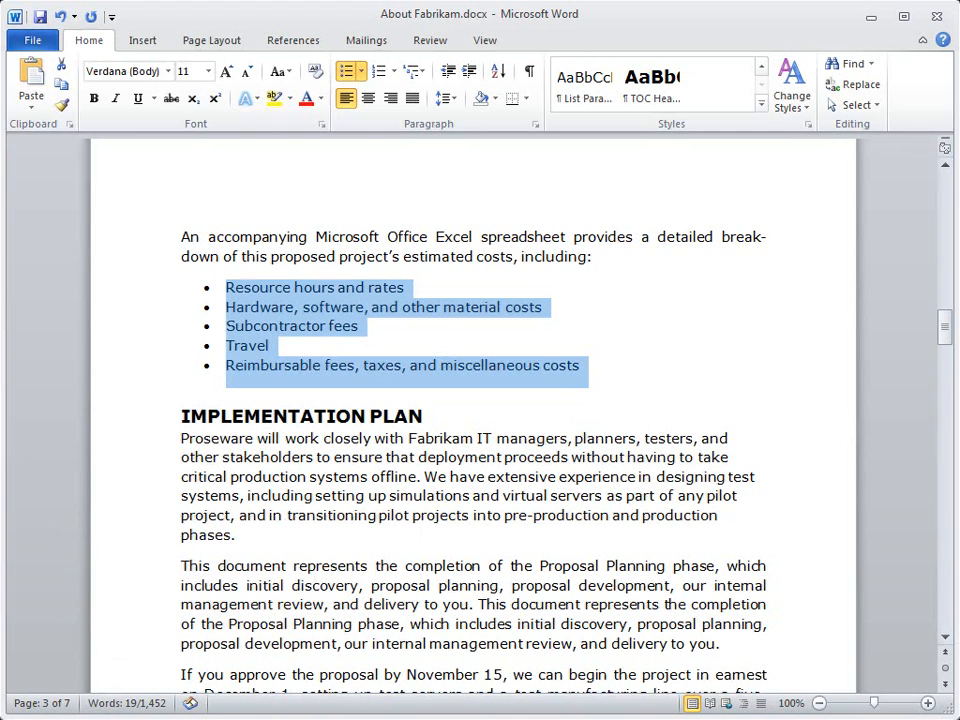
Deselect the bulleted list and move its "Resource hours and rates" item down through the list, then back up
{"action": "key", "text": "Up"}
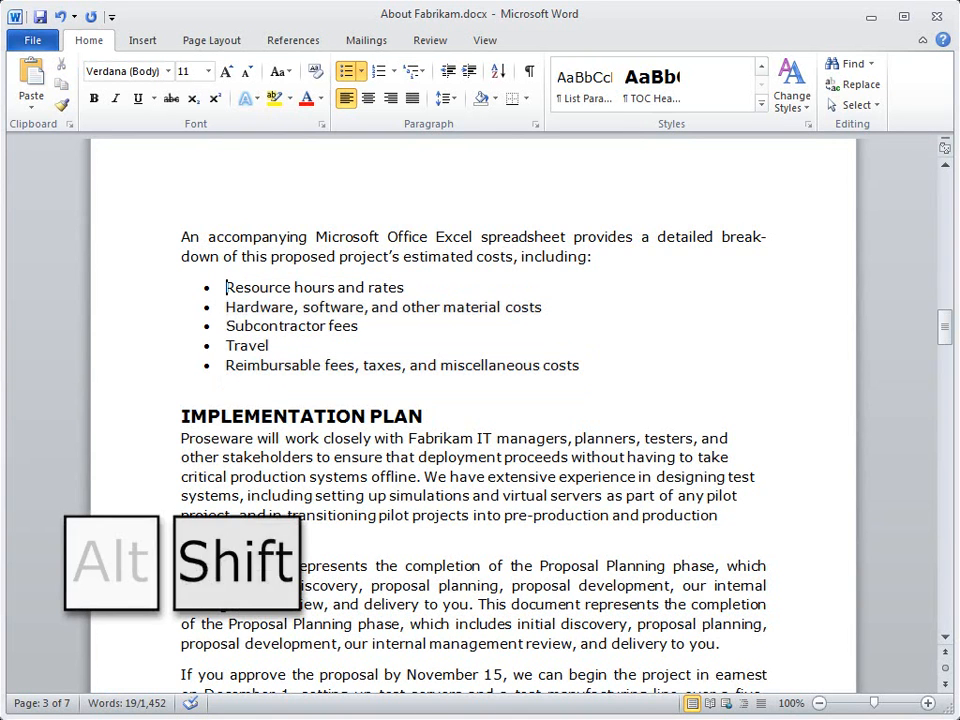
{"action": "key", "text": "alt+shift+Down"}
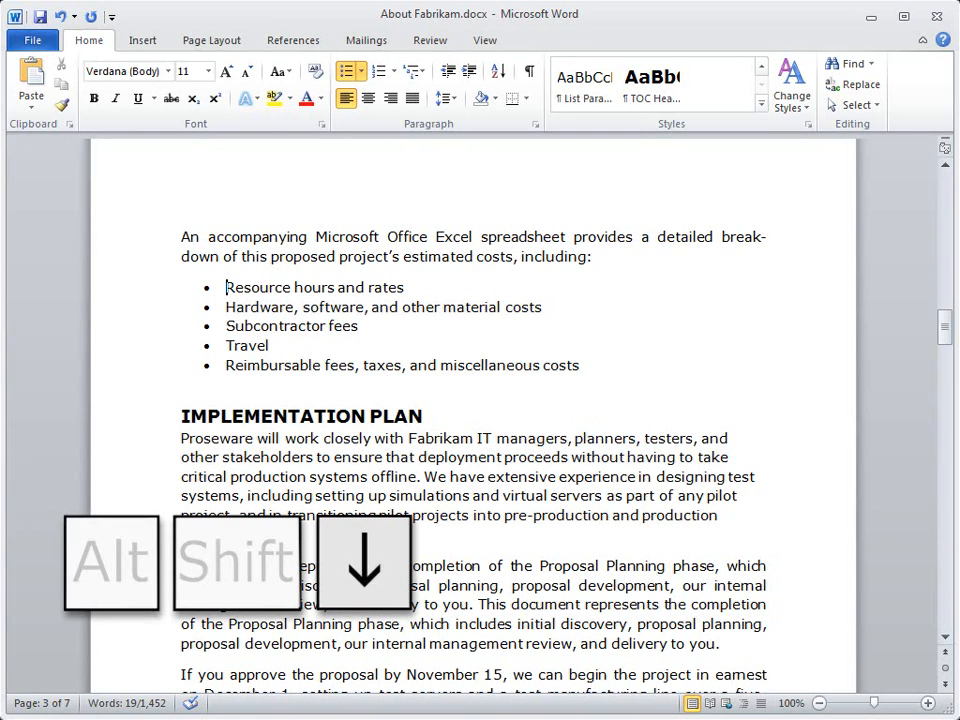
{"action": "key", "text": "alt+shift+Down"}
{"action": "key", "text": "alt+shift+Down"}
{"action": "key", "text": "alt+shift+Down"}
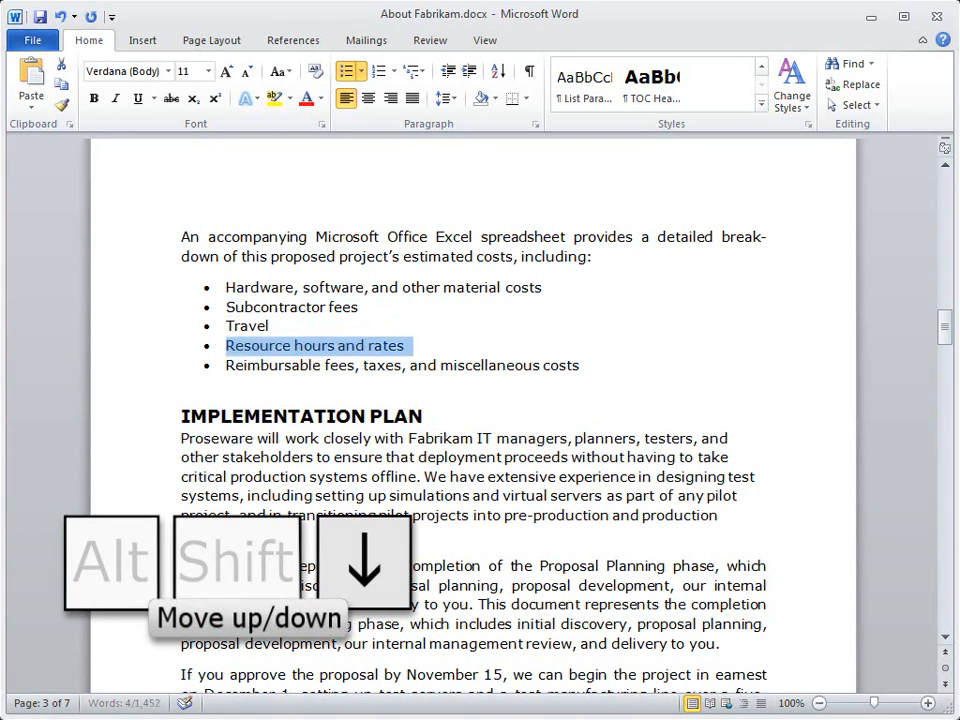
{"action": "key", "text": "alt+shift+Down"}
{"action": "key", "text": "alt+shift+Up"}
{"action": "key", "text": "alt+shift+Up"}
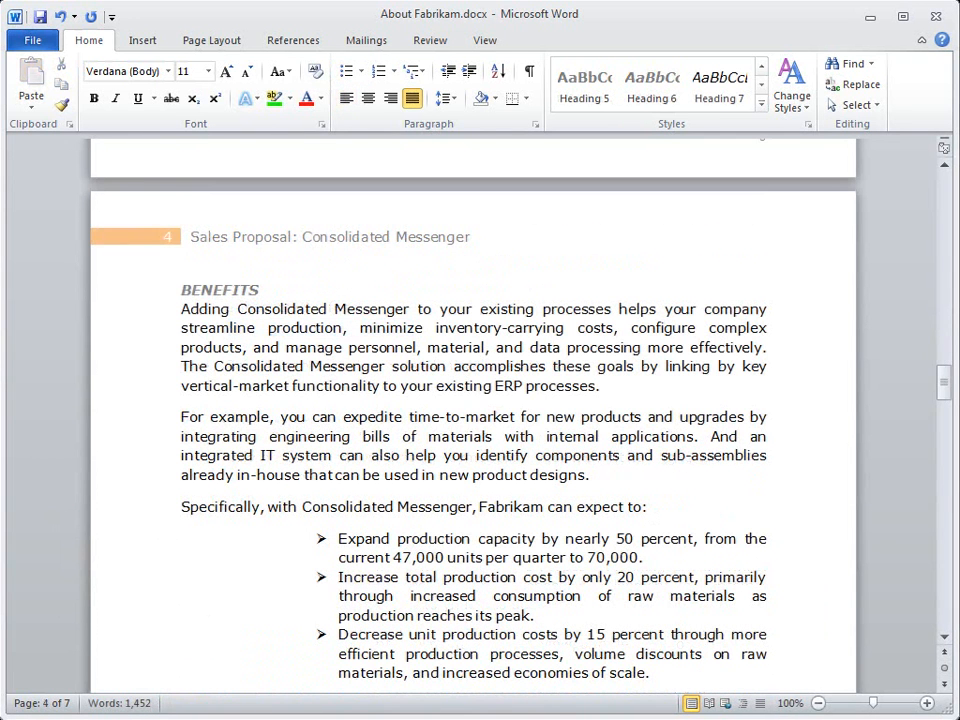
Apply the Heading 1, Heading 2 and Heading 3 styles in turn to the "BENEFITS" heading, finishing with the Normal style
{"action": "key", "text": "Up"}
{"action": "key", "text": "Up"}
{"action": "key", "text": "Up"}
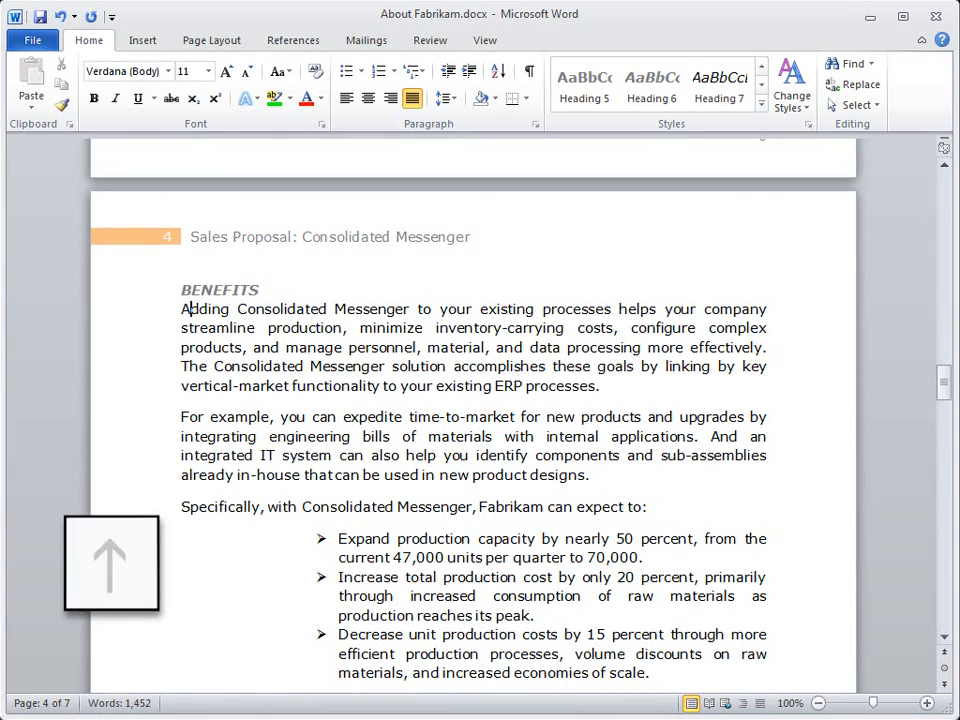
{"action": "key", "text": "alt"}
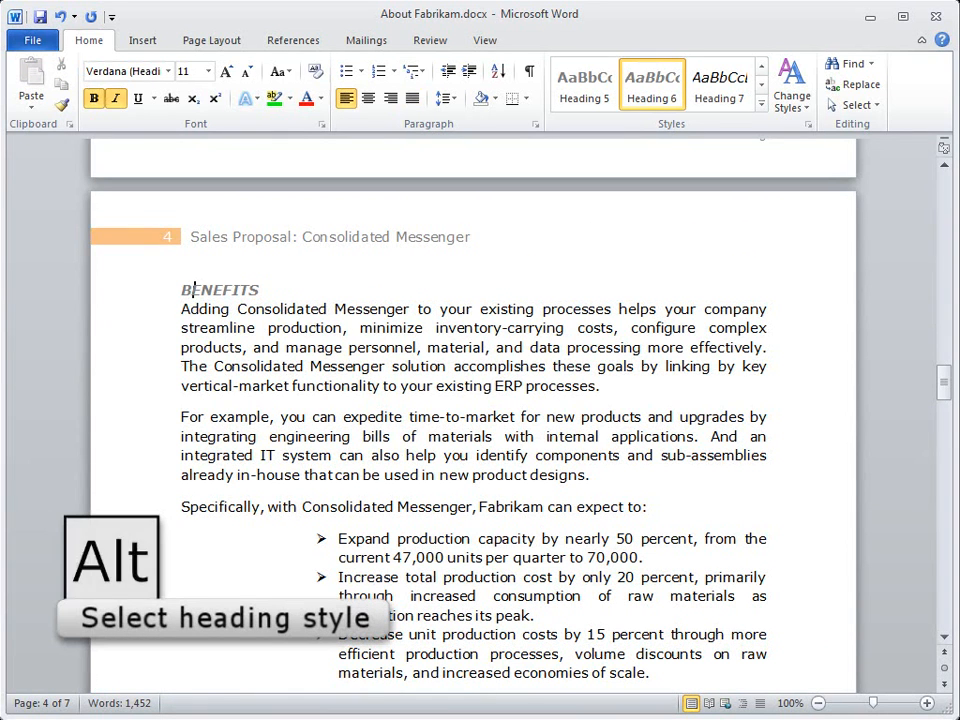
{"action": "key", "text": "ctrl"}
{"action": "key", "text": "ctrl+alt+1"}
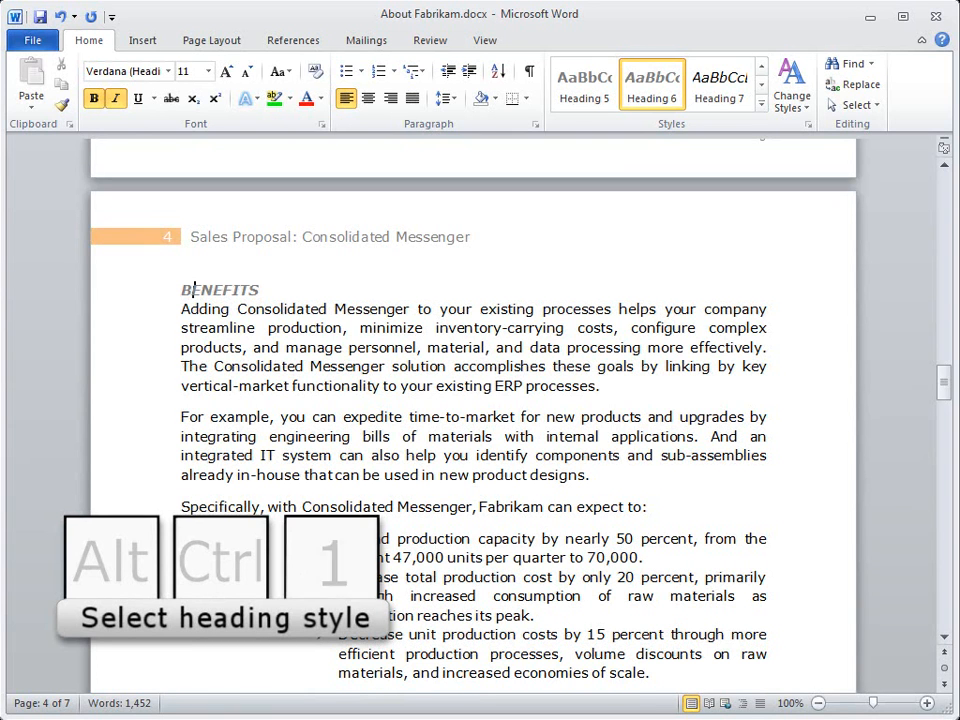
{"action": "key", "text": "ctrl+alt+2"}
{"action": "key", "text": "ctrl+alt+3"}
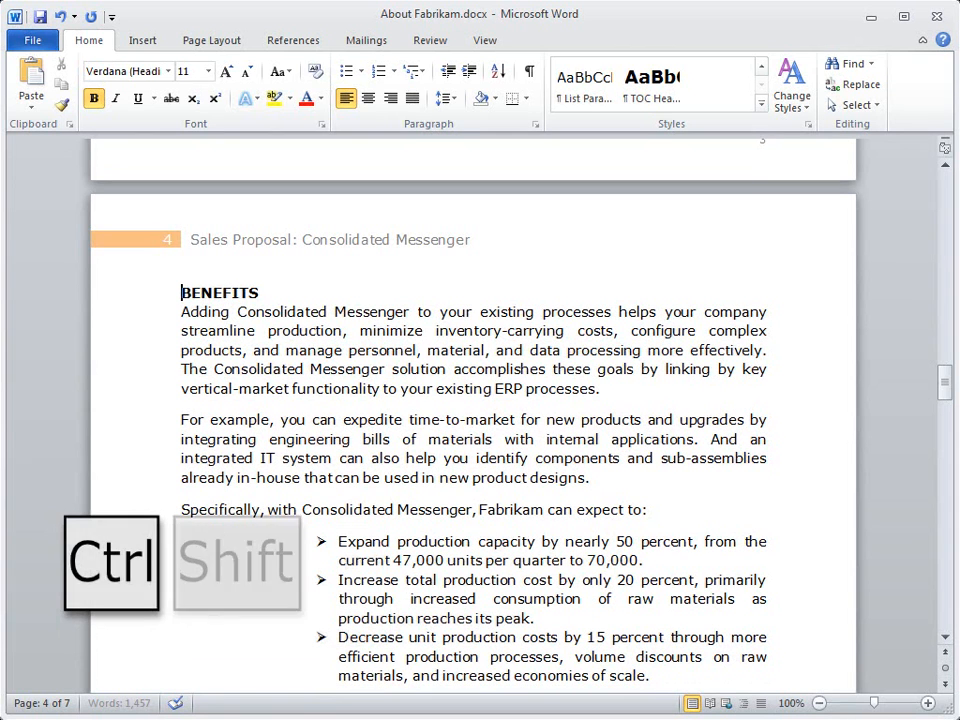
{"action": "key", "text": "ctrl+shift+n"}
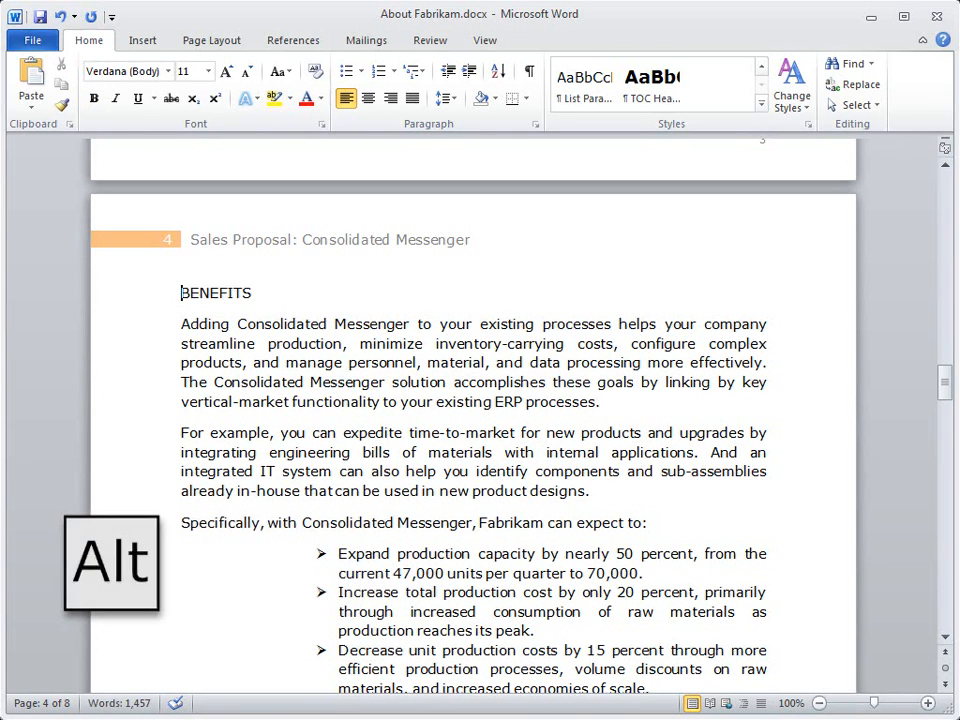
Open the list of document styles and apply the Title style to the "BENEFITS" heading
{"action": "key", "text": "ctrl+alt+shift+s"}
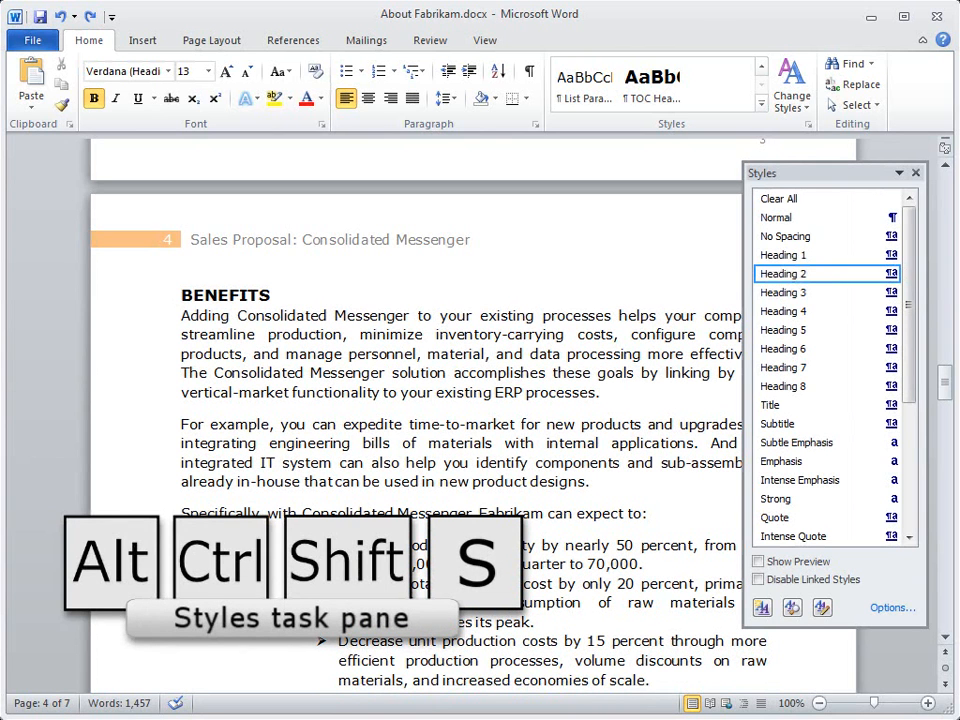
{"action": "key", "text": "F6"}
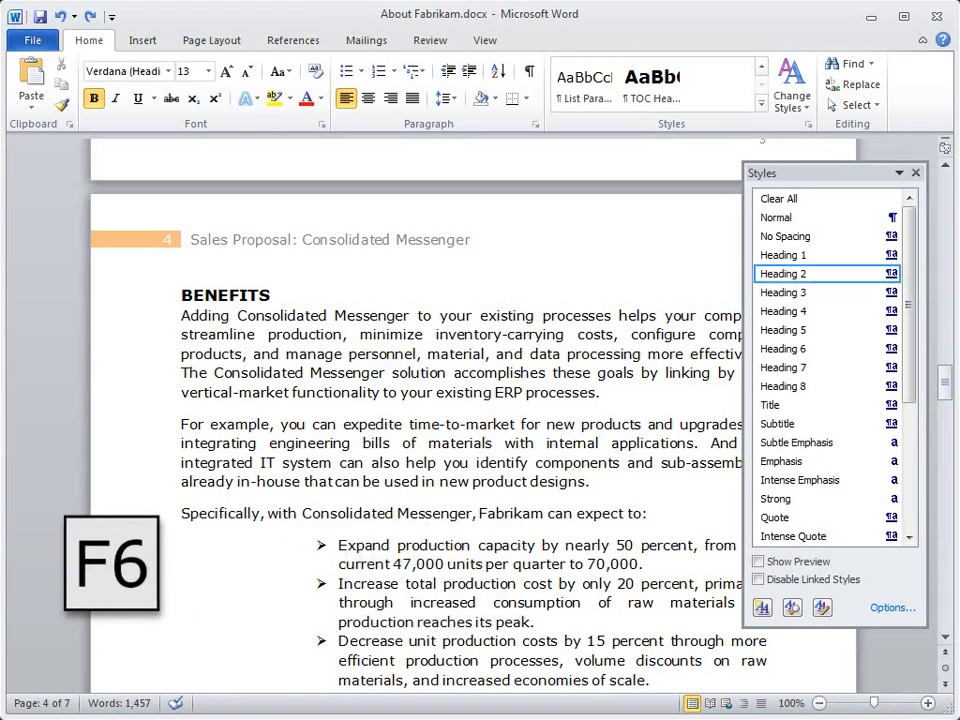
{"action": "key", "text": "Down"}
{"action": "key", "text": "Down"}
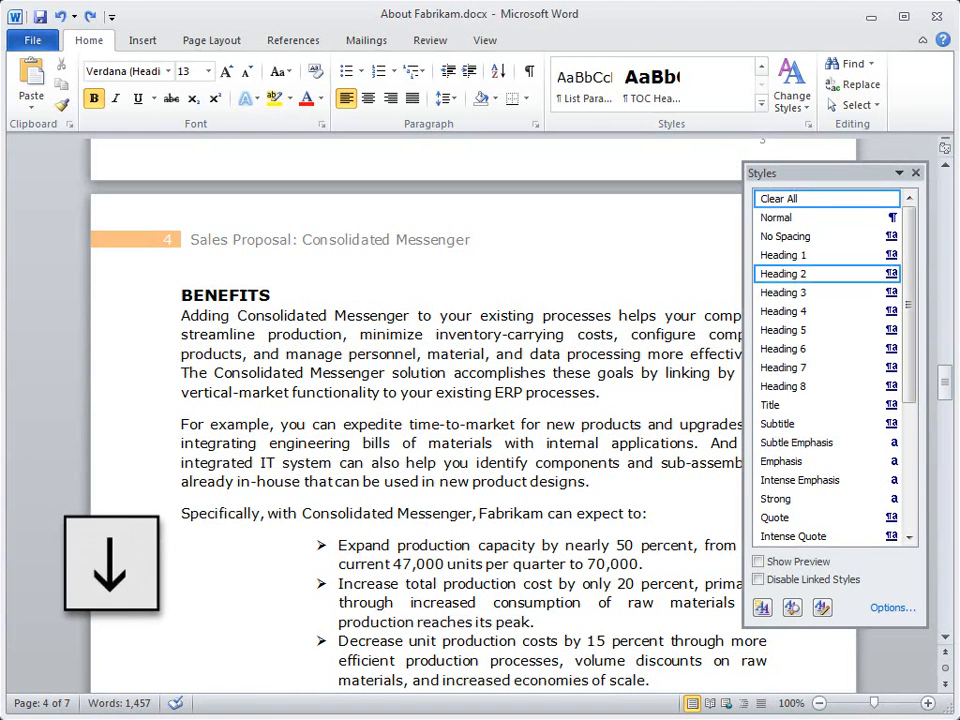
{"action": "key", "text": "Down"}
{"action": "key", "text": "Down"}
{"action": "key", "text": "Down"}
{"action": "key", "text": "Down"}
{"action": "key", "text": "Down"}
{"action": "key", "text": "Down"}
{"action": "key", "text": "Down"}
{"action": "key", "text": "Down"}
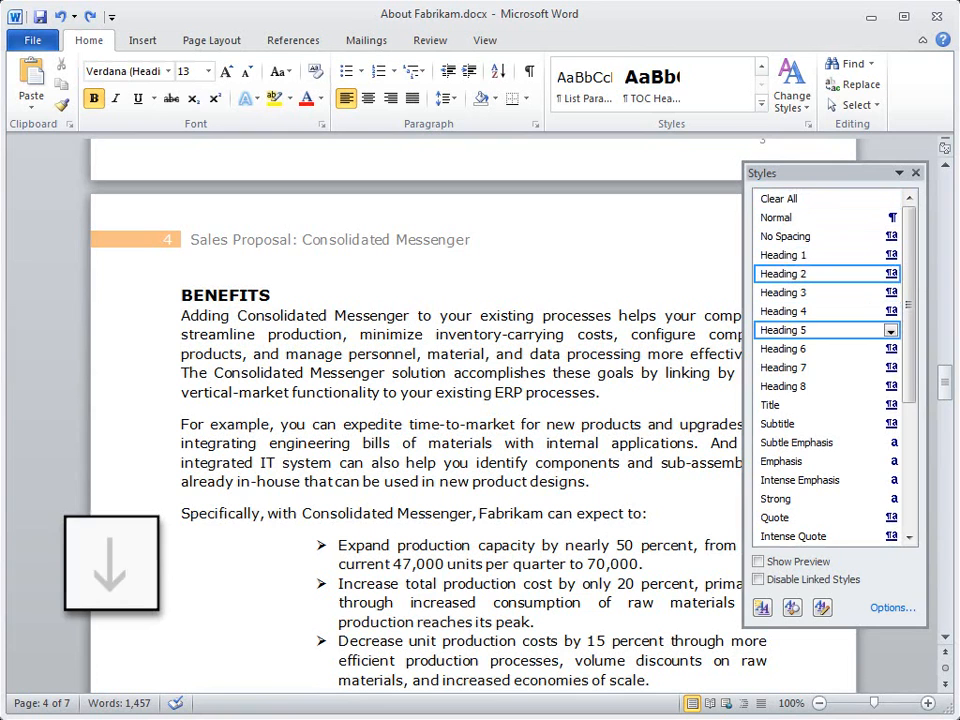
{"action": "key", "text": "Down"}
{"action": "key", "text": "Return"}
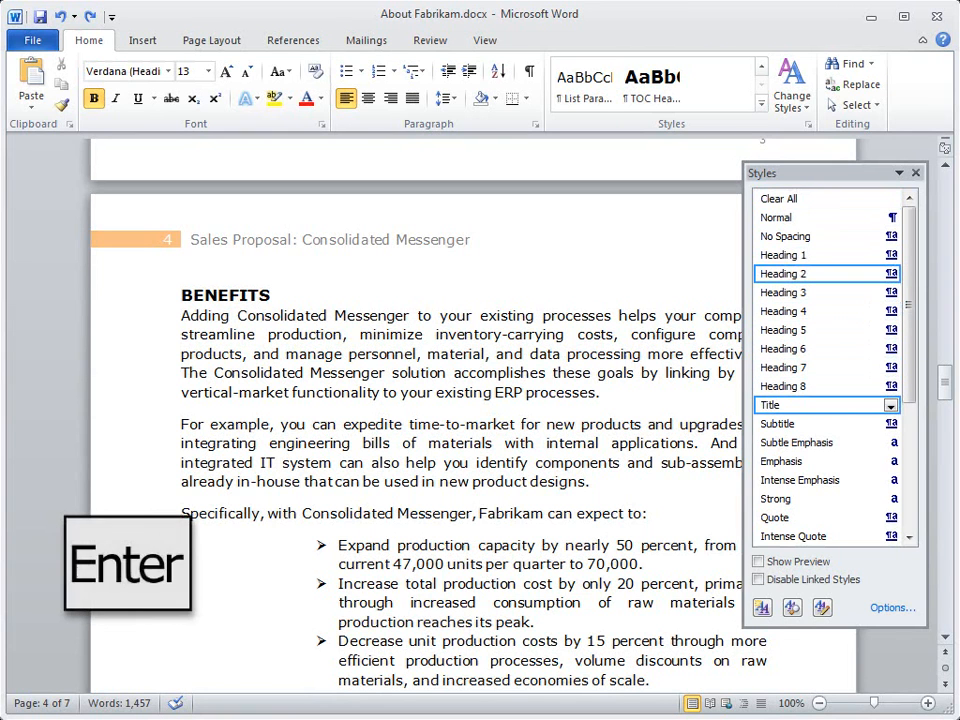